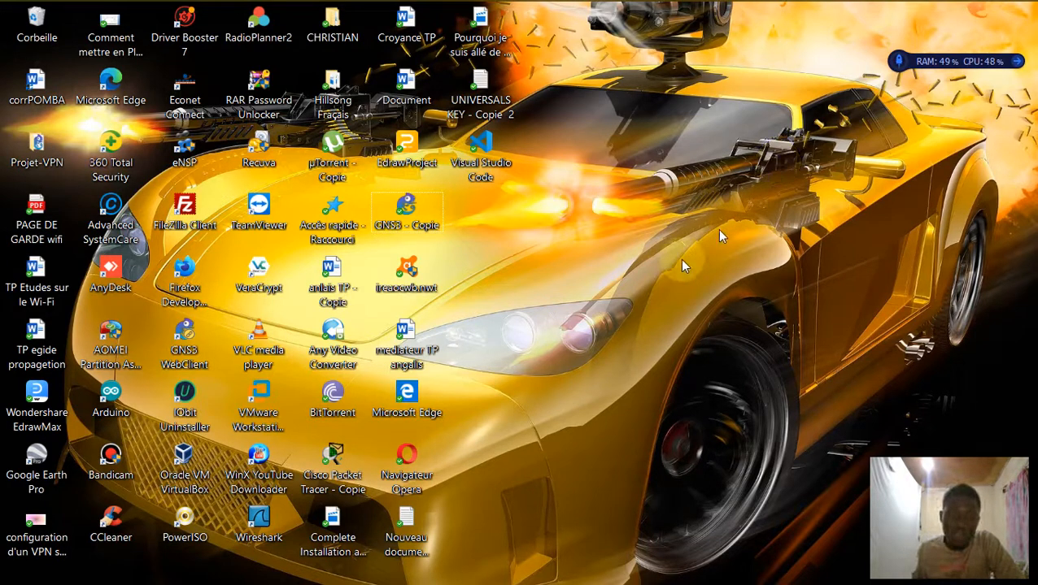
# Launch GNS3 from the desktop and dismiss the new-project dialog without creating a project.
pyautogui.click(421, 214)
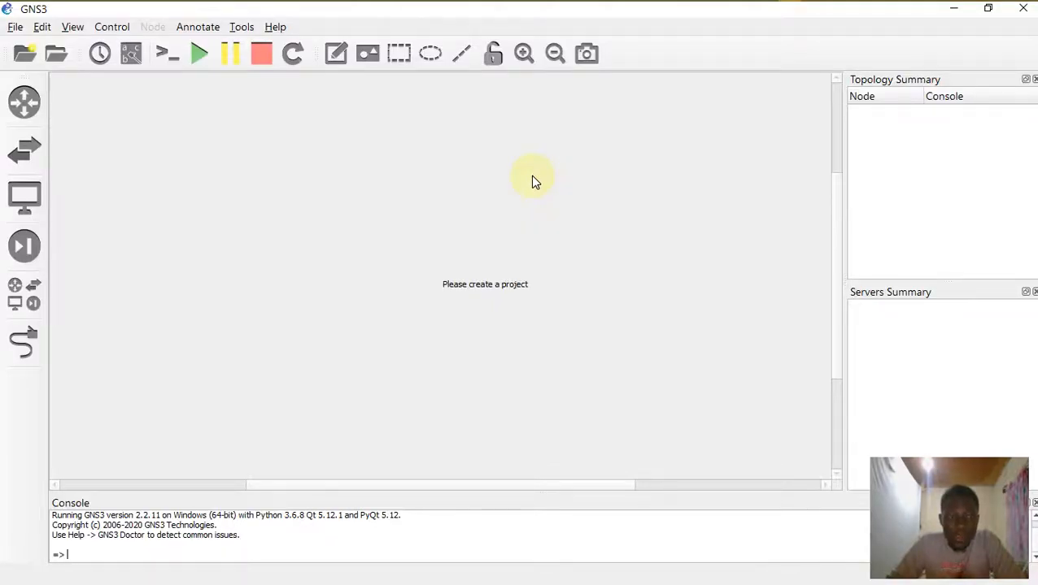
pyautogui.click(24, 102)
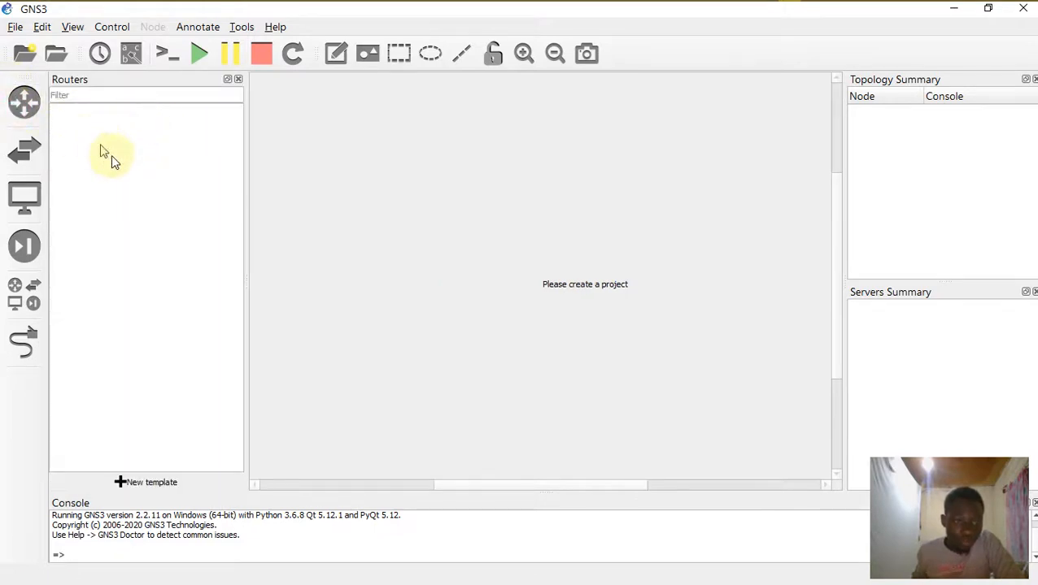
pyautogui.click(24, 153)
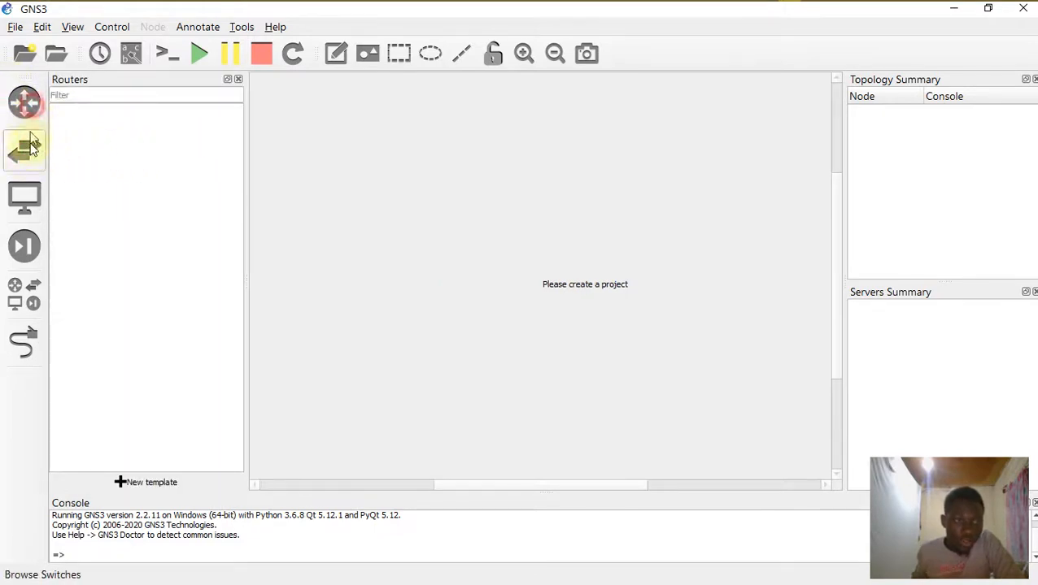
pyautogui.click(25, 197)
pyautogui.click(24, 103)
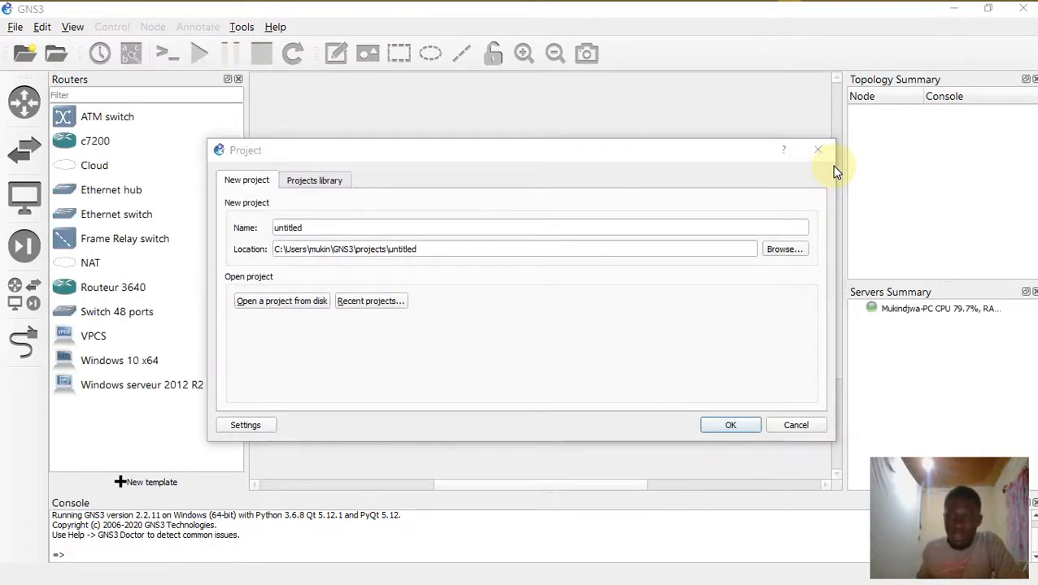
pyautogui.click(790, 425)
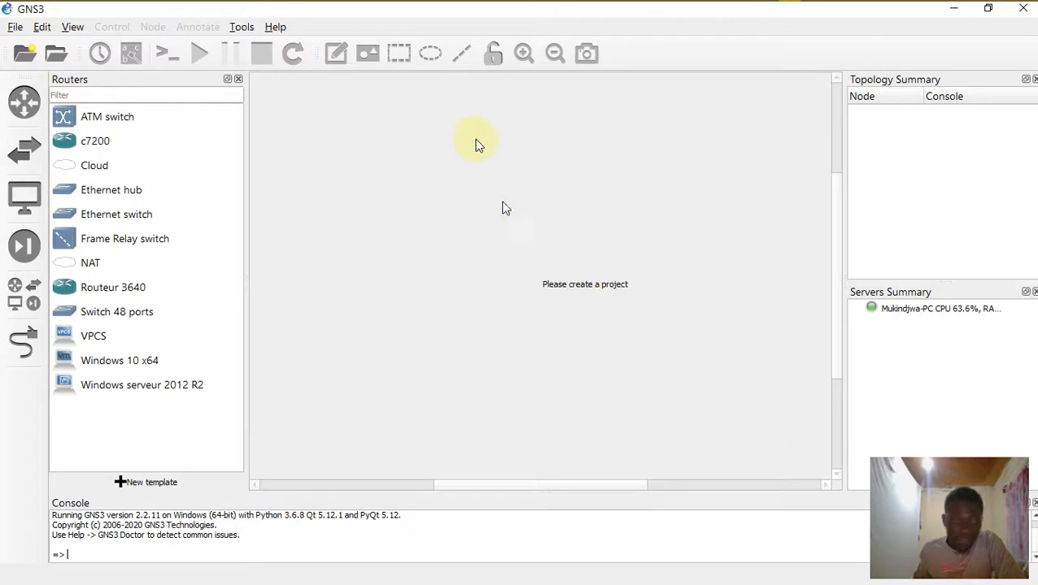
# Examine the available routers, switches, end devices and the full device list, and close the device list.
pyautogui.click(24, 100)
pyautogui.click(23, 101)
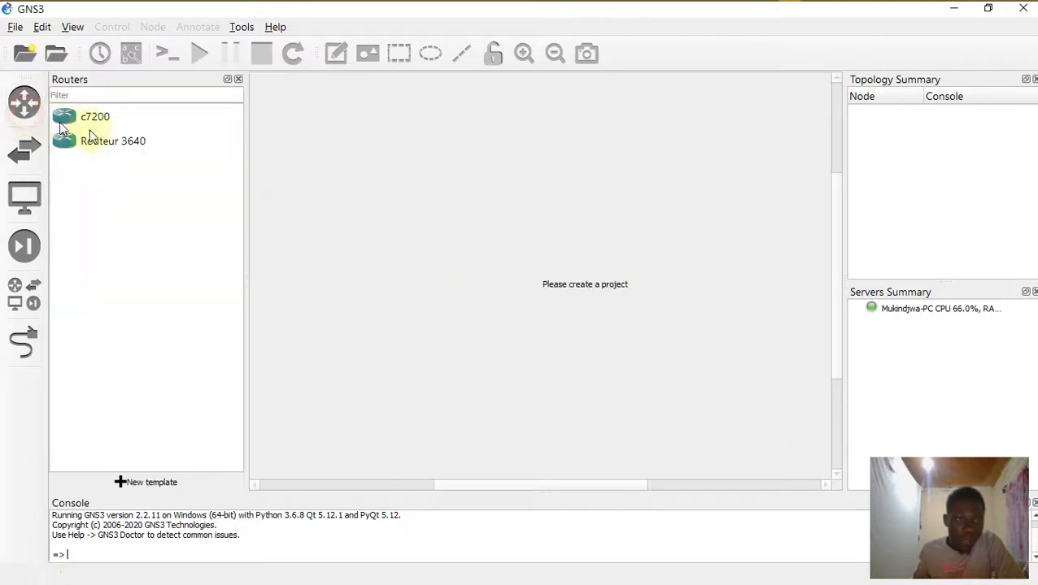
pyautogui.click(31, 153)
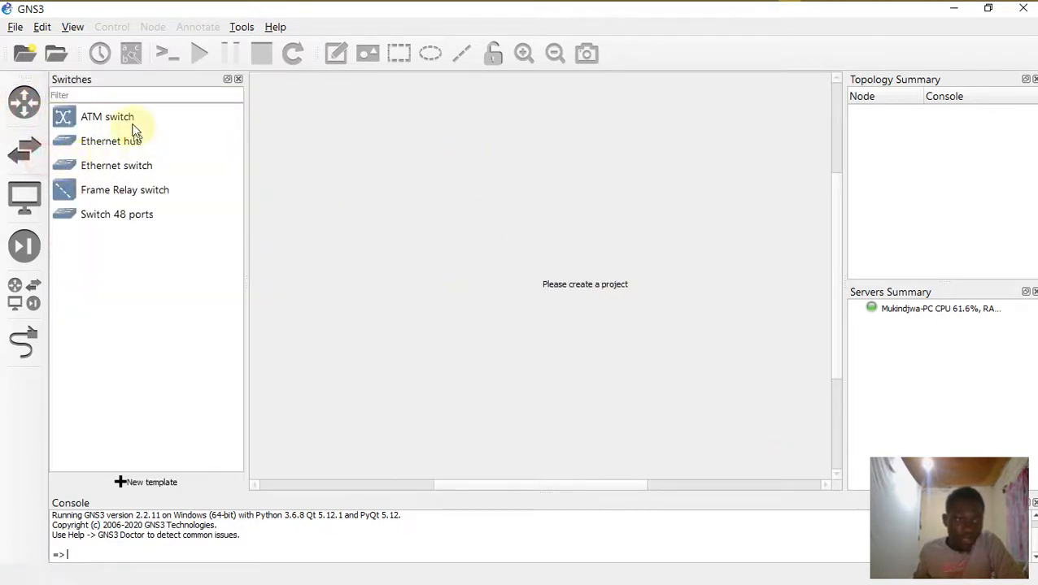
pyautogui.click(31, 295)
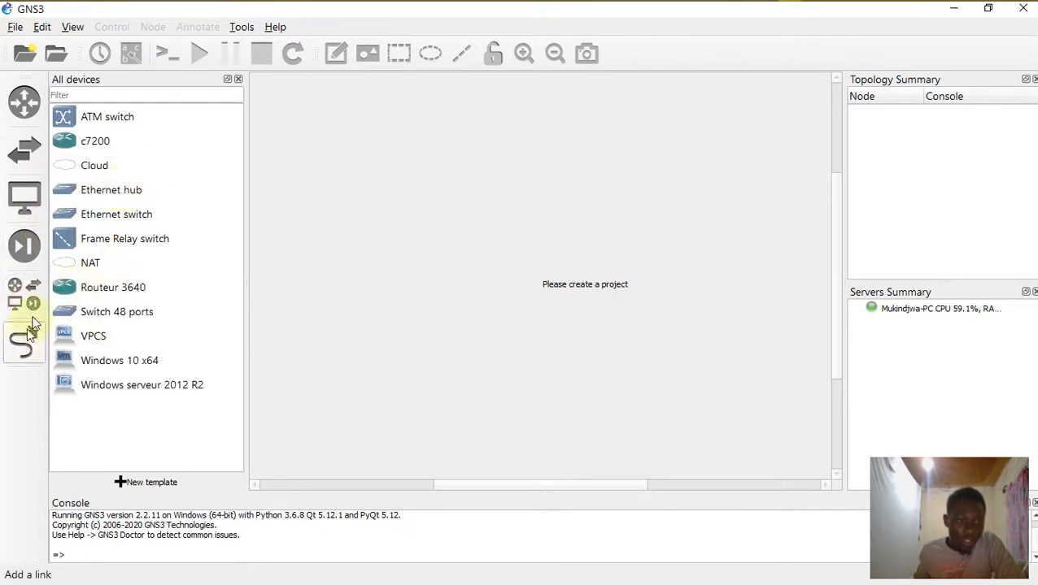
pyautogui.click(24, 199)
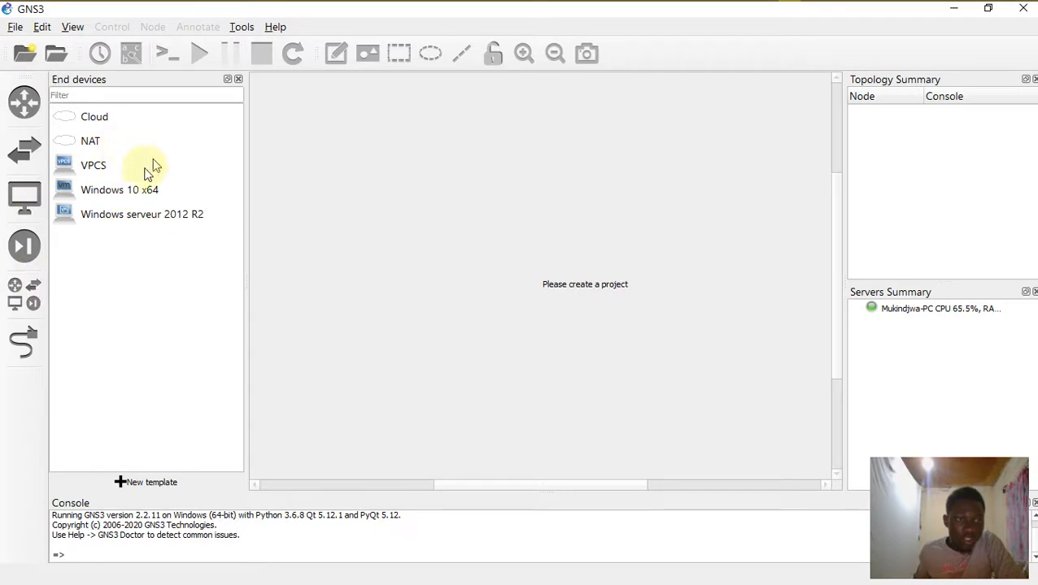
pyautogui.click(346, 197)
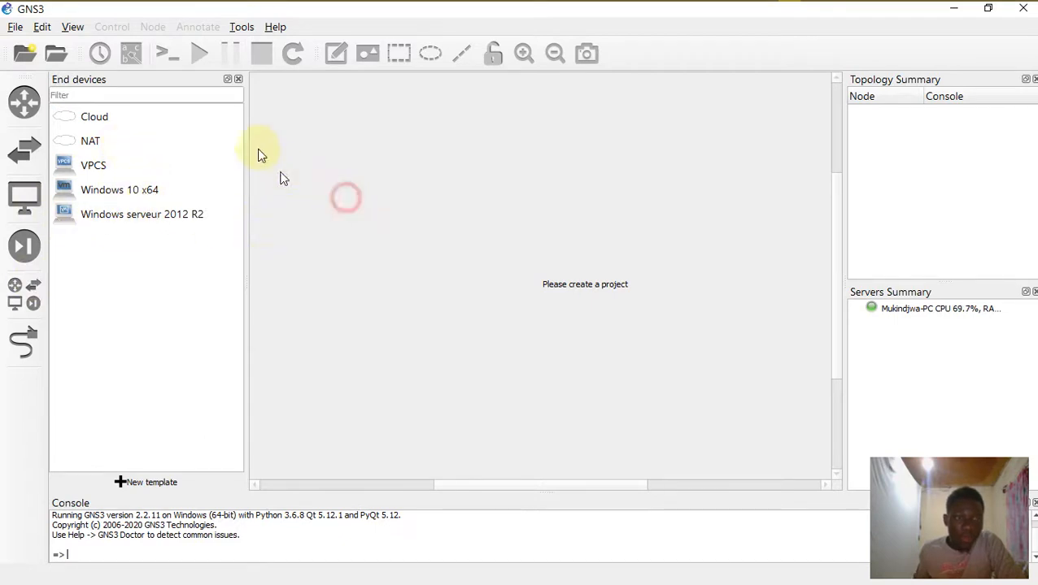
pyautogui.click(238, 80)
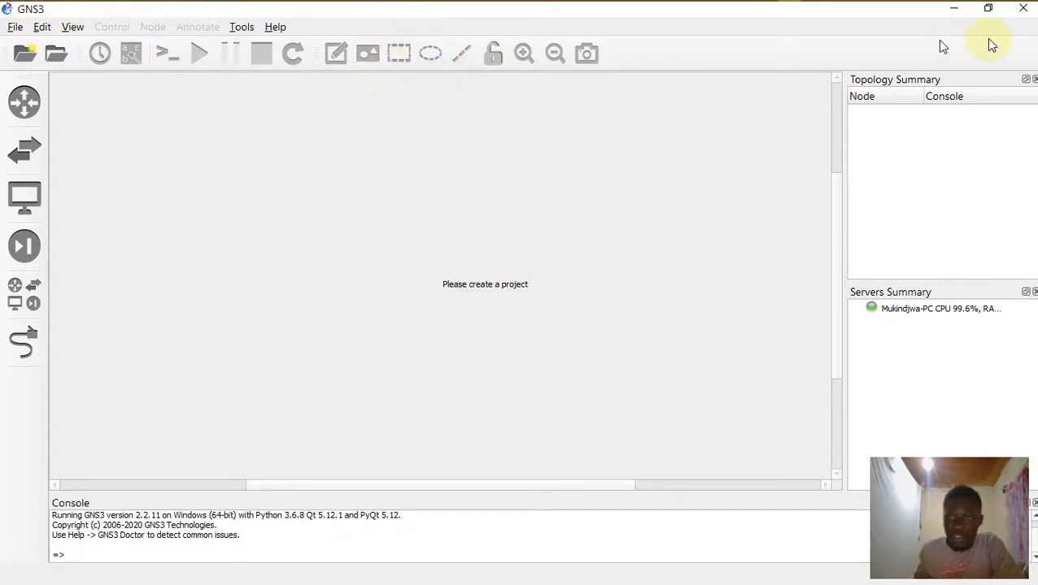
# Switch to File Explorer and examine the Cisco IOS image files in the GNS3 folder, and return to the desktop.
pyautogui.click(953, 8)
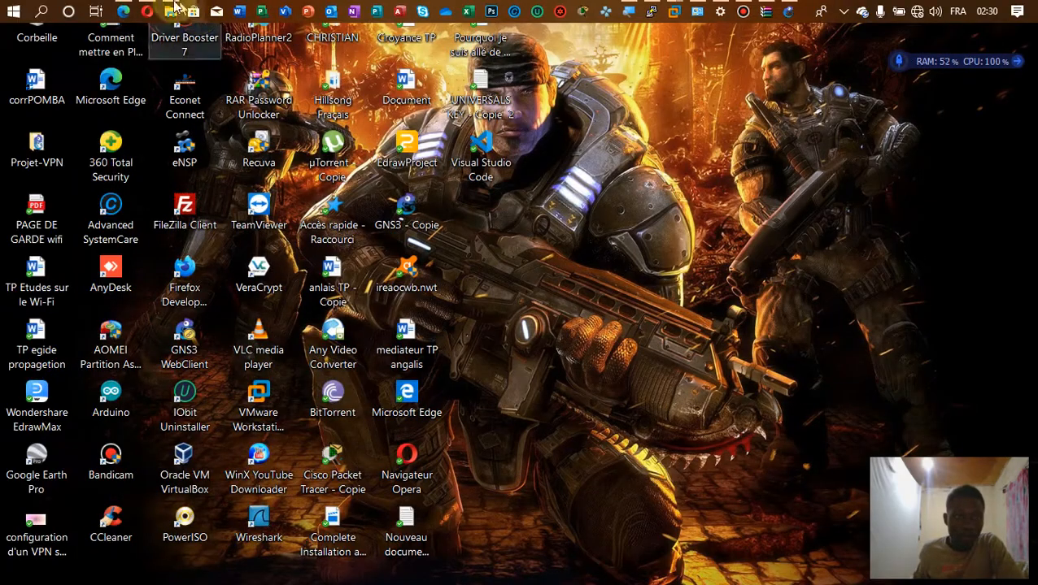
pyautogui.moveTo(171, 11)
pyautogui.click(193, 38)
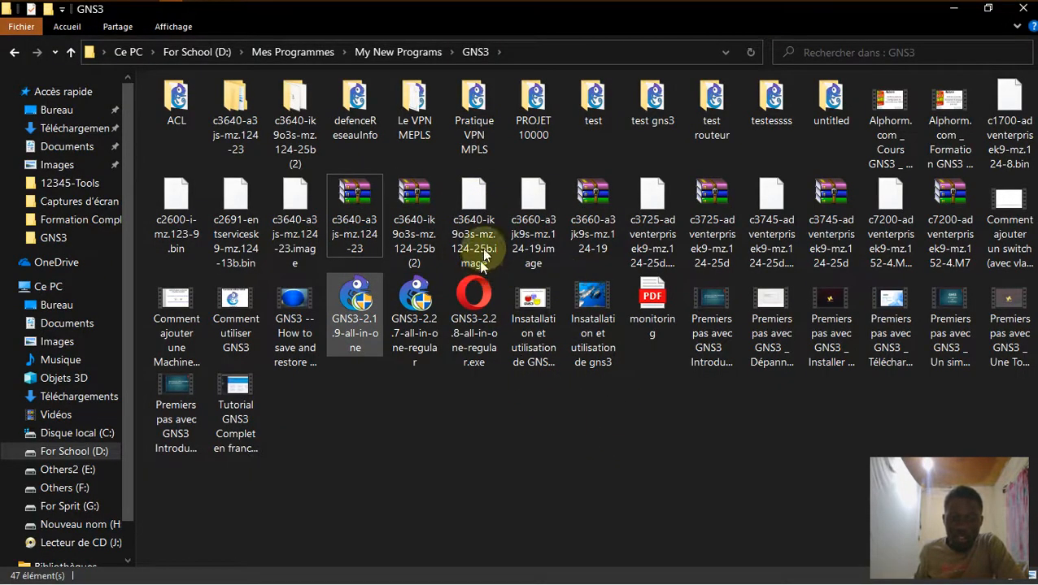
pyautogui.click(418, 197)
pyautogui.press('ctrl')
pyautogui.press('ctrl')
pyautogui.press('ctrl')
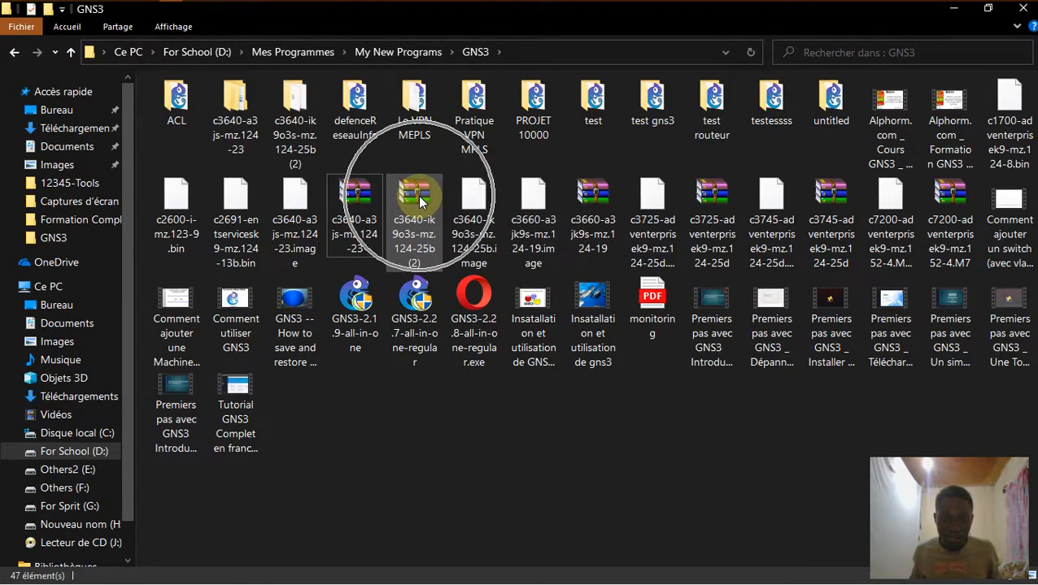
pyautogui.press('ctrl')
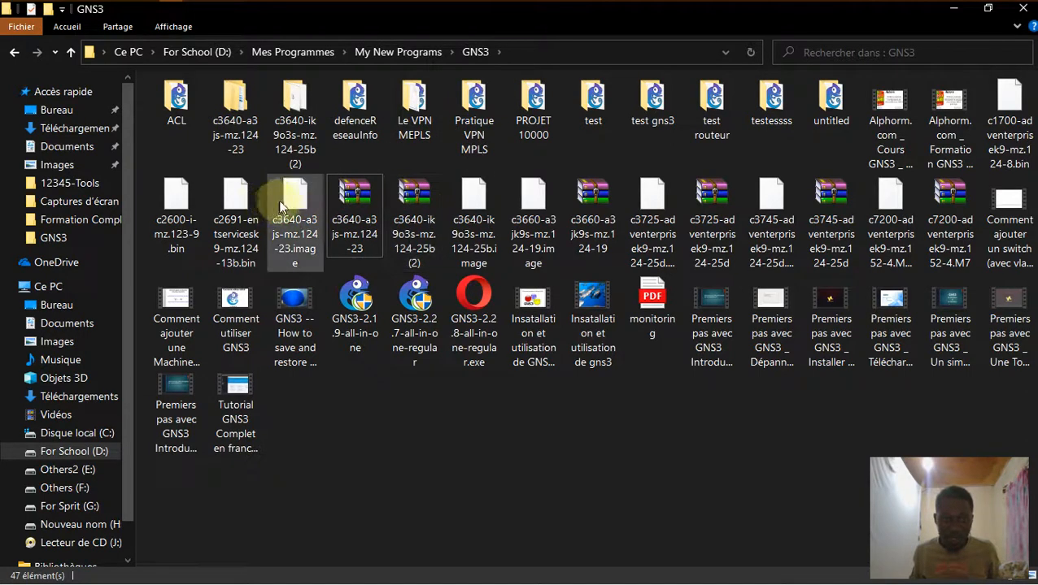
pyautogui.press('ctrl')
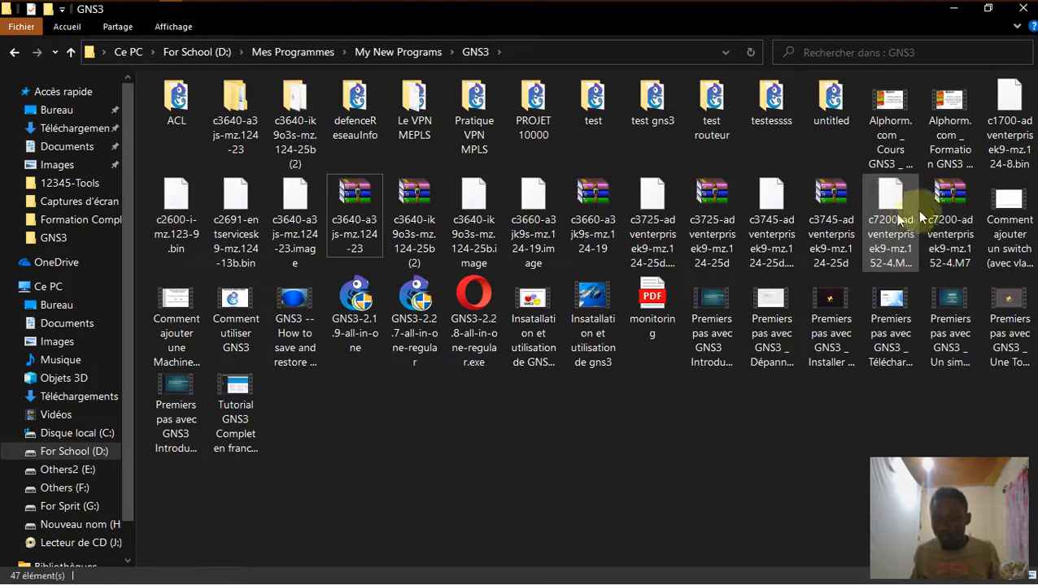
pyautogui.click(956, 13)
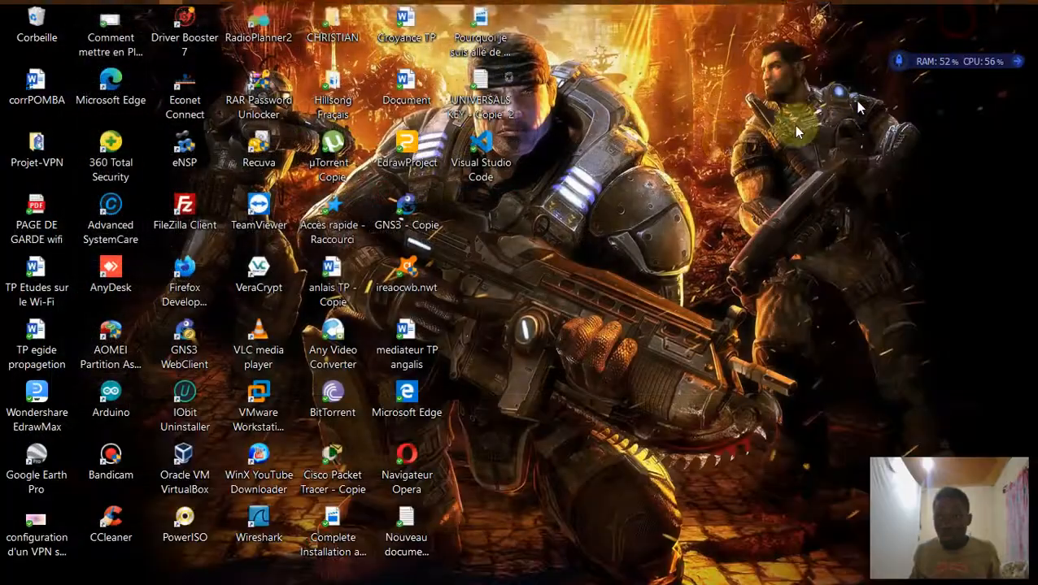
pyautogui.rightClick(620, 148)
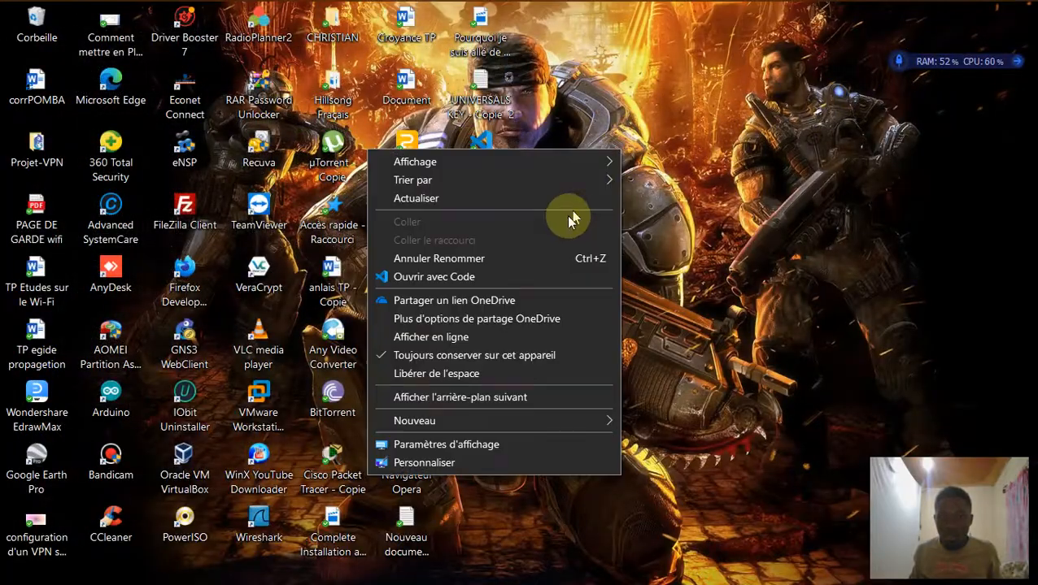
pyautogui.click(465, 198)
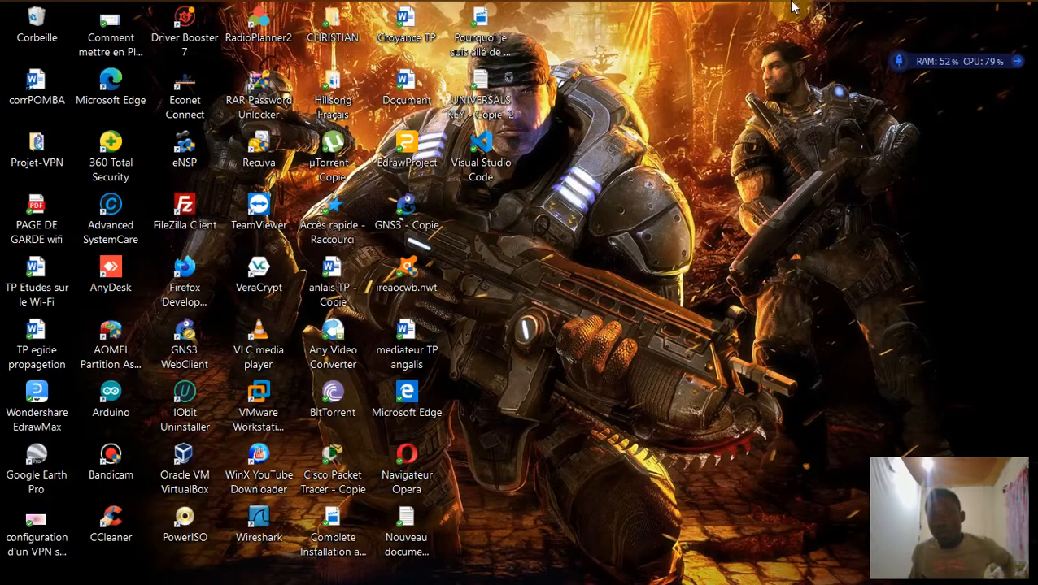
# Switch back to GNS3 and open the Ethernet switch templates in the preferences.
pyautogui.click(793, 14)
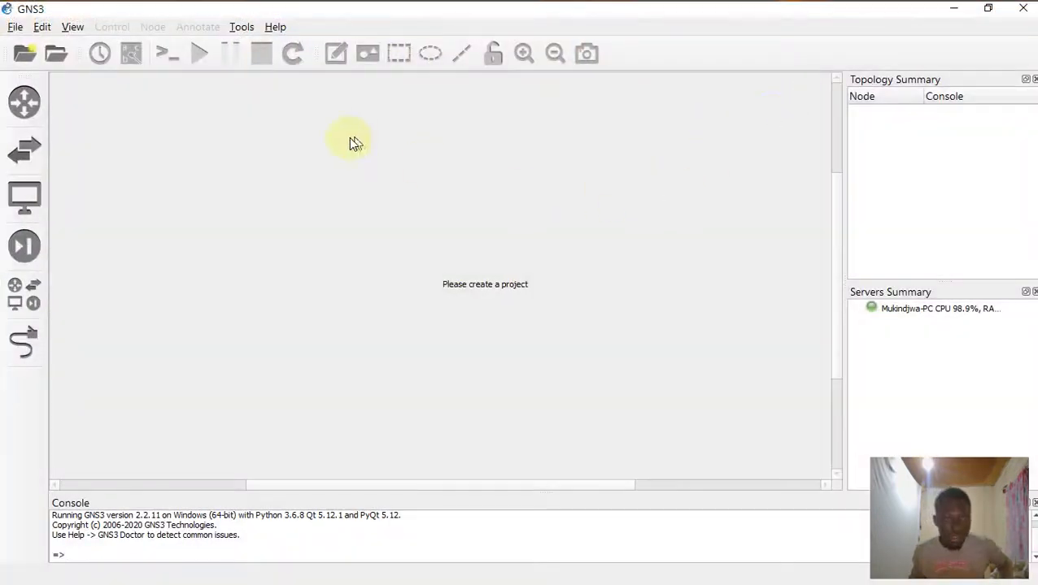
pyautogui.click(42, 27)
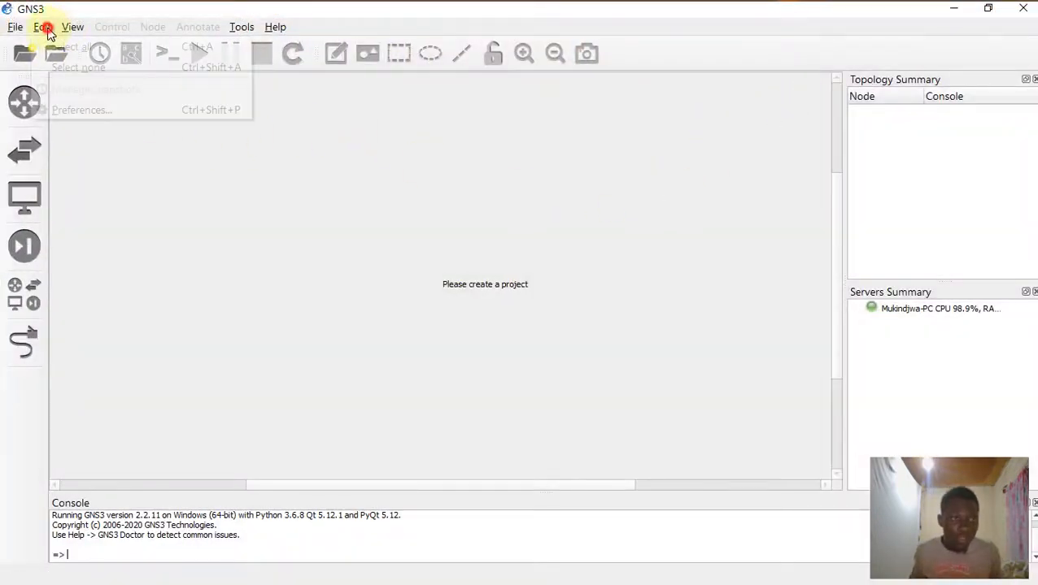
pyautogui.click(88, 107)
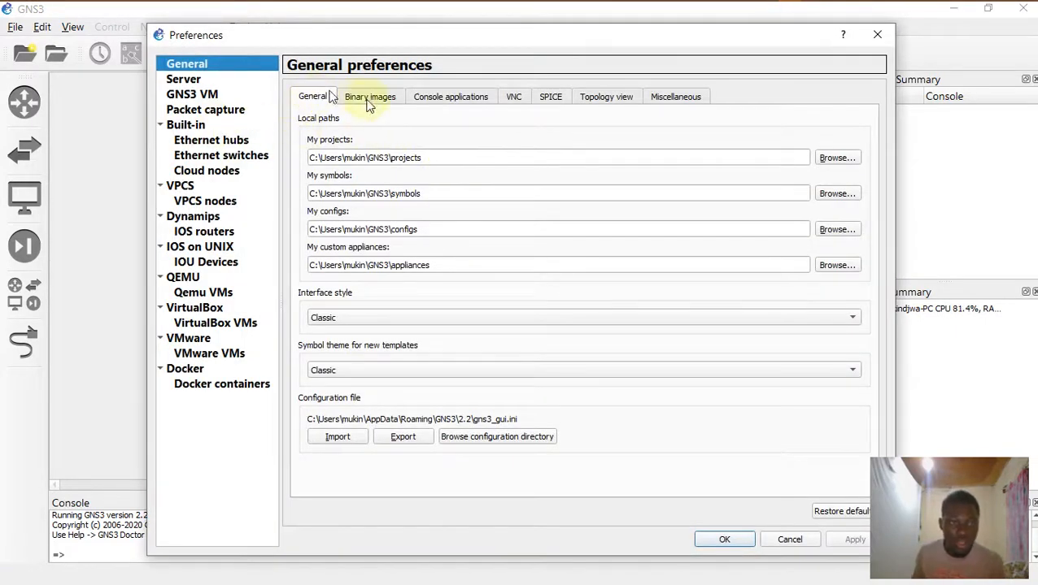
pyautogui.click(208, 156)
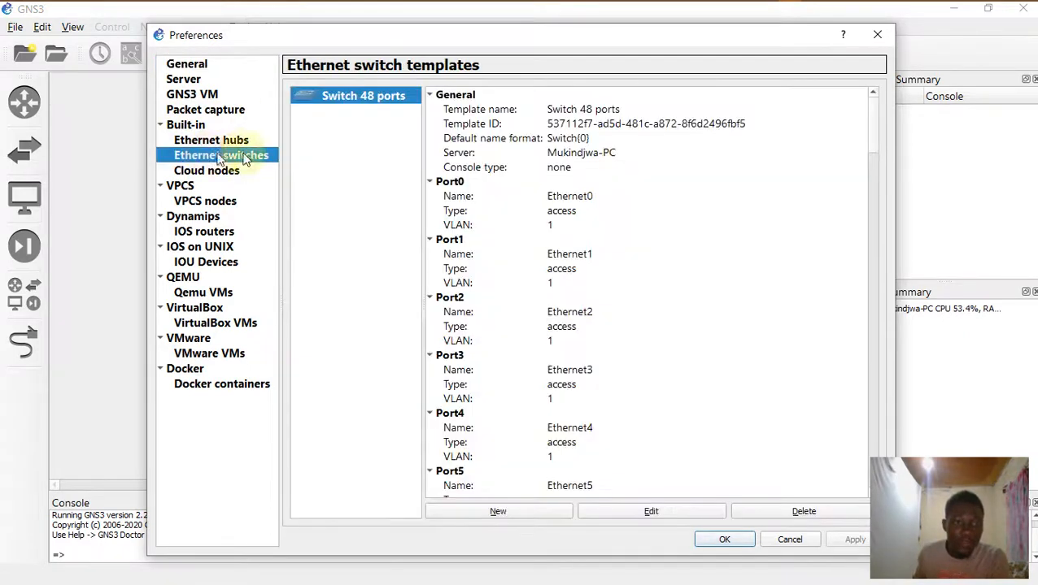
# Create an Ethernet switch template named "Switch 24 ports" with 24 ports, save the preferences and check the switch list.
pyautogui.click(508, 511)
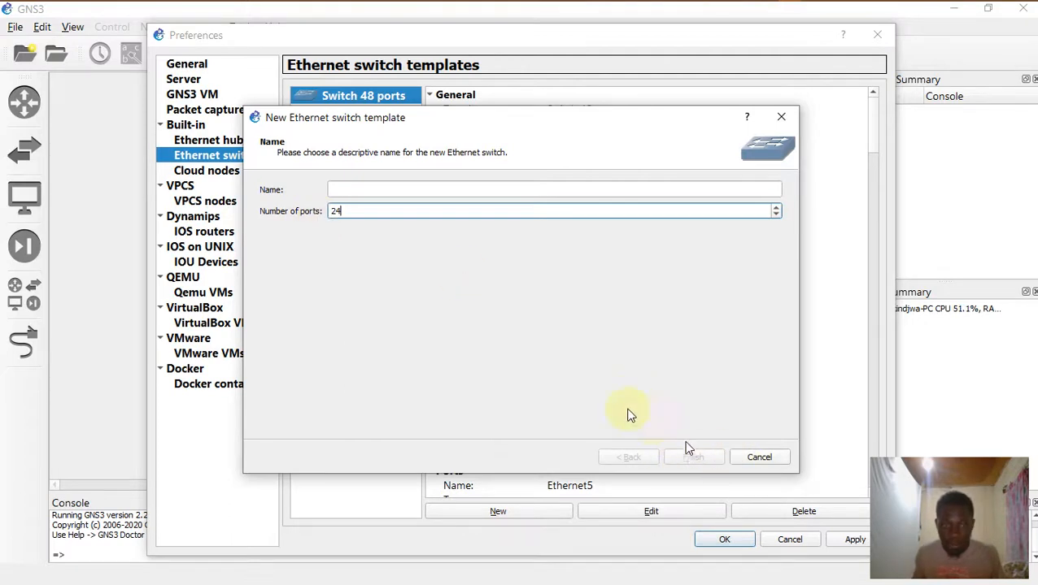
pyautogui.click(427, 189)
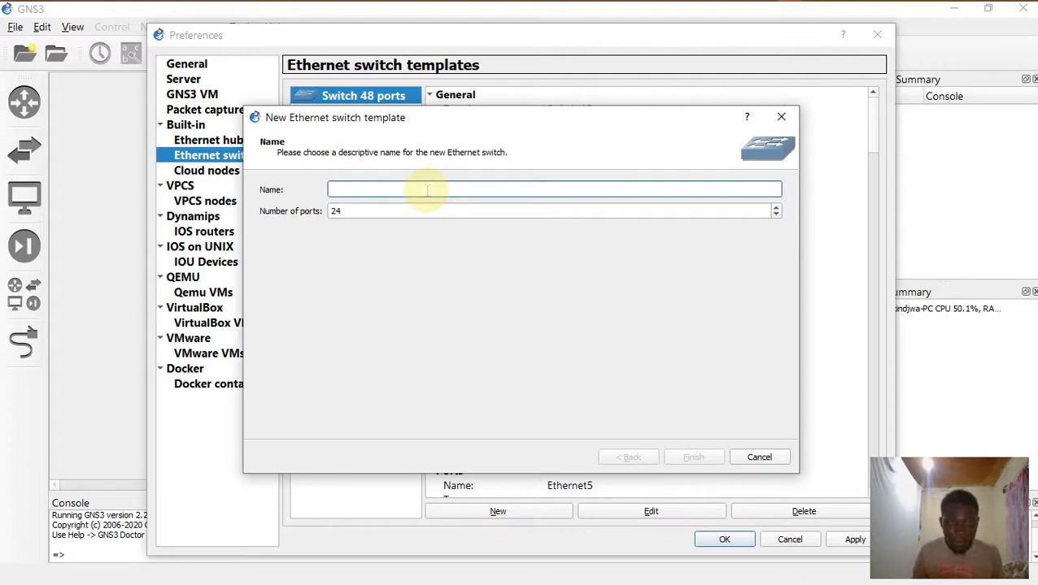
pyautogui.write('W')
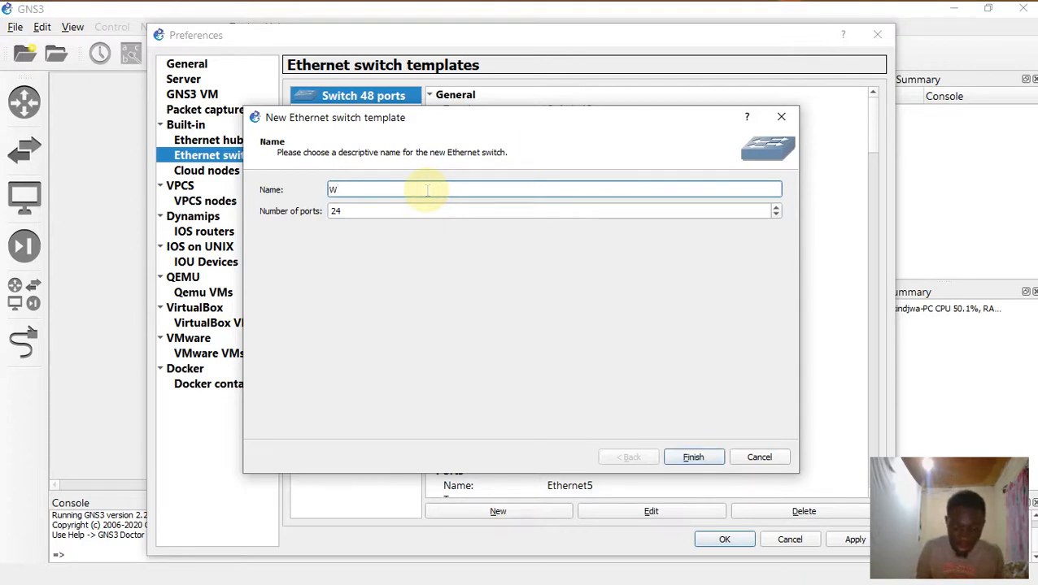
pyautogui.press('BackSpace')
pyautogui.write('Switch 24 ports')
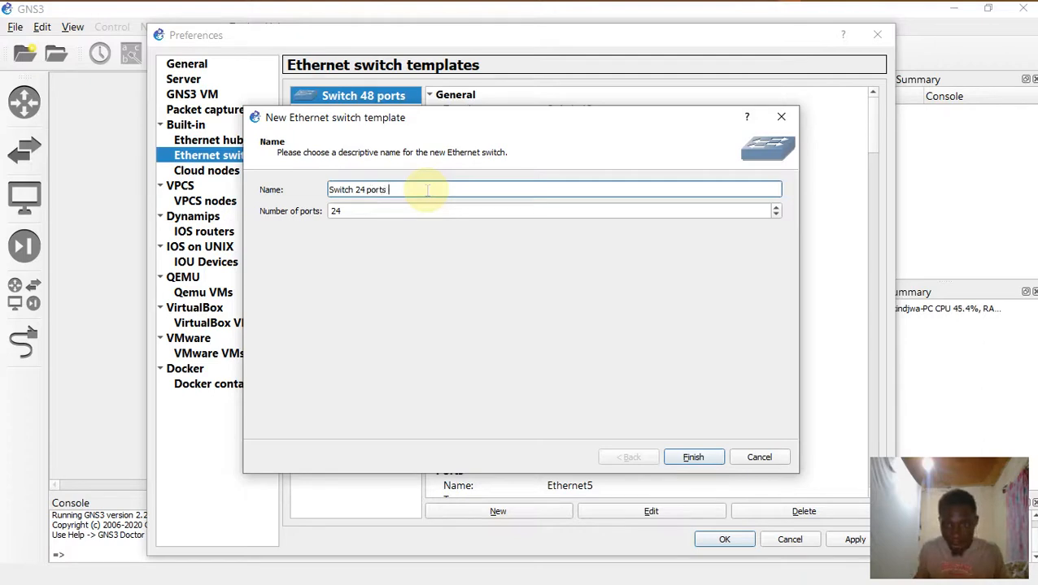
pyautogui.click(692, 458)
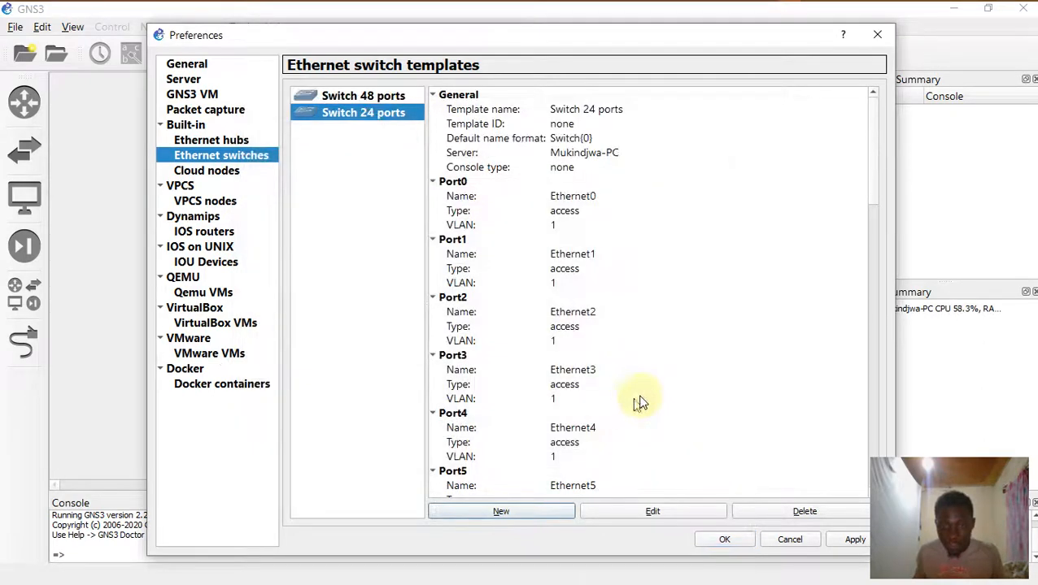
pyautogui.click(852, 539)
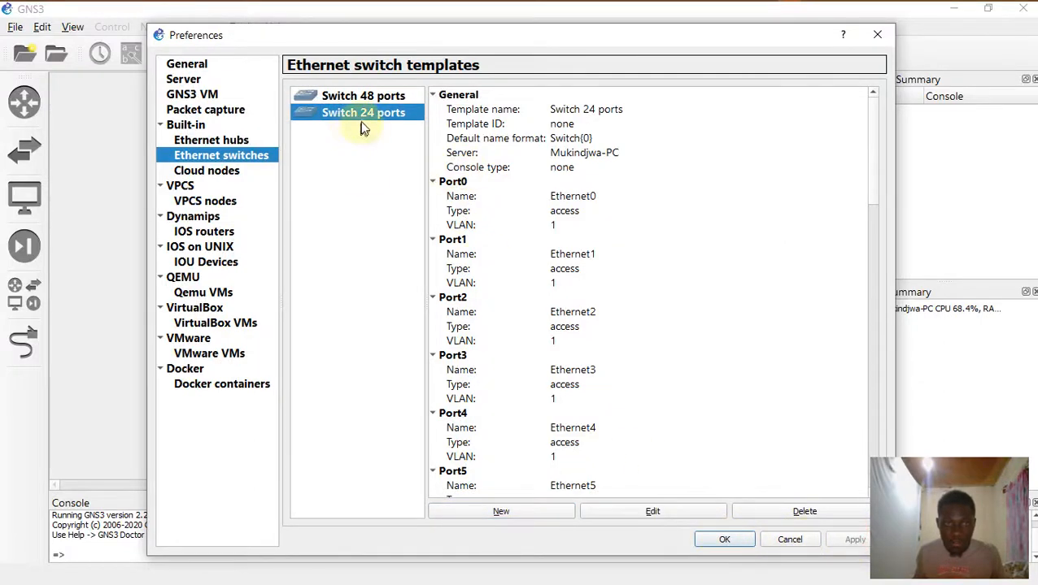
pyautogui.click(723, 541)
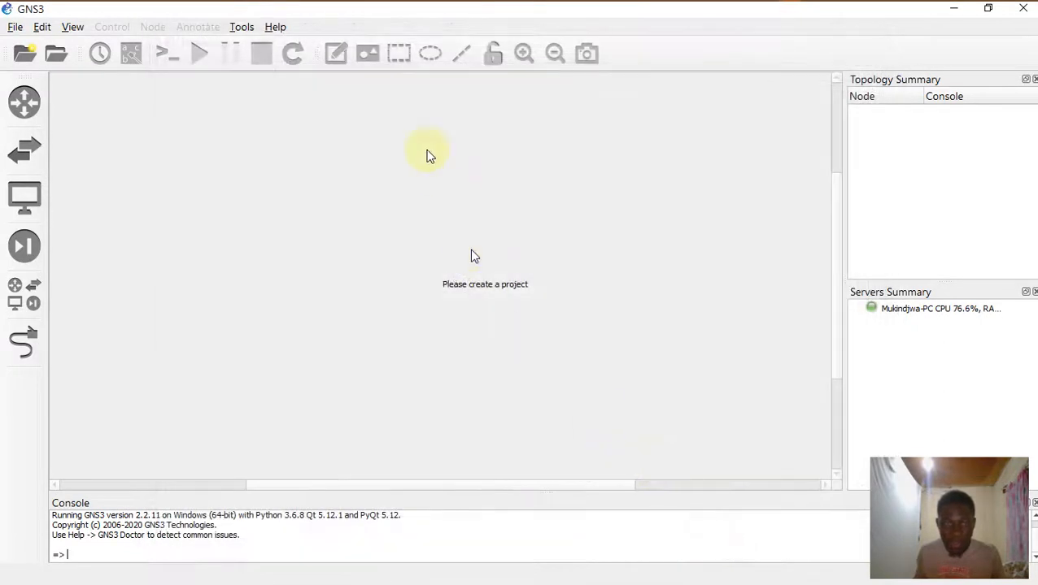
pyautogui.click(24, 149)
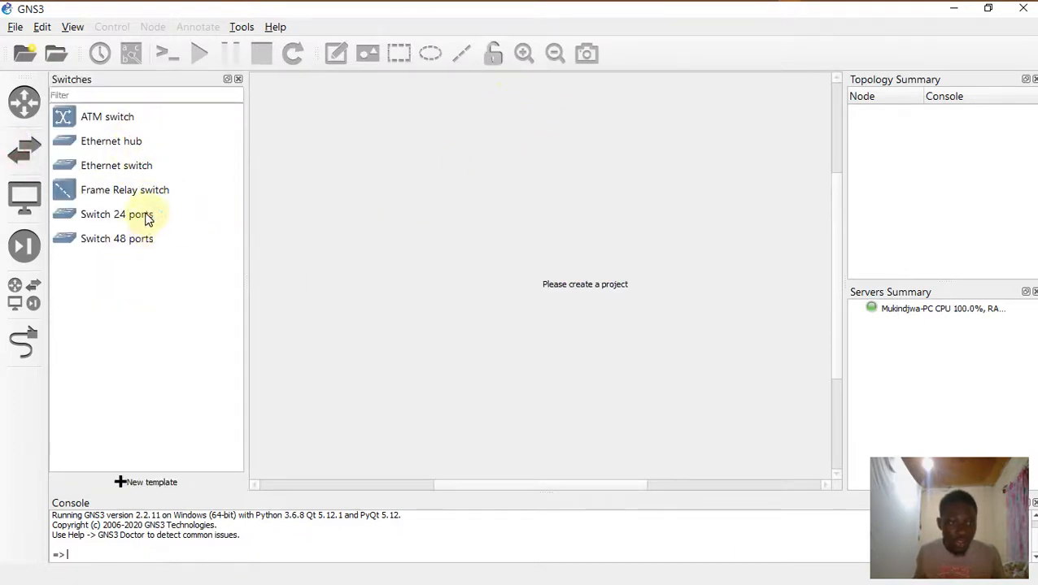
pyautogui.click(238, 79)
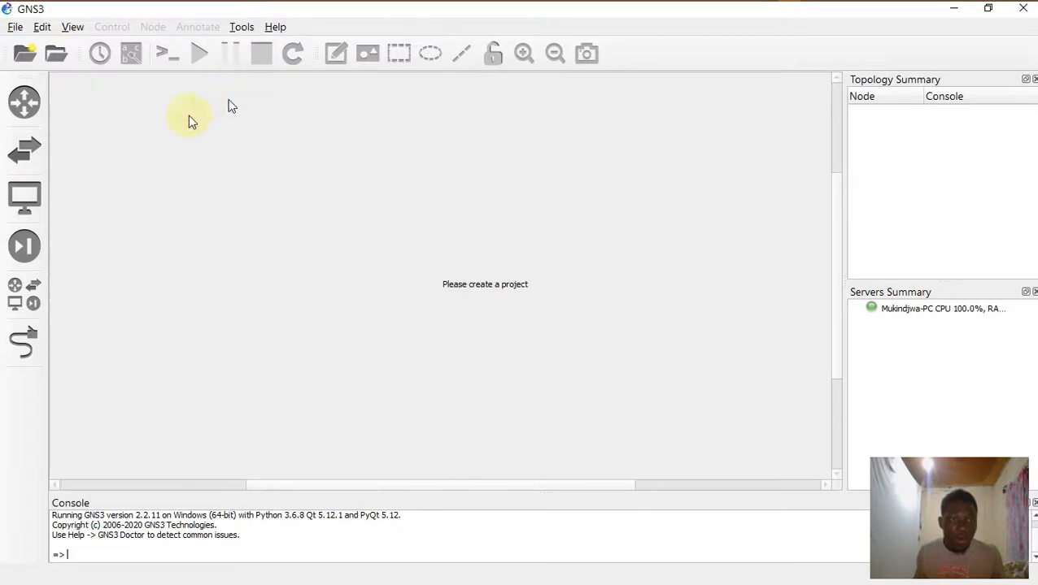
# Open the Dynamips IOS router templates in the preferences.
pyautogui.click(73, 27)
pyautogui.click(52, 29)
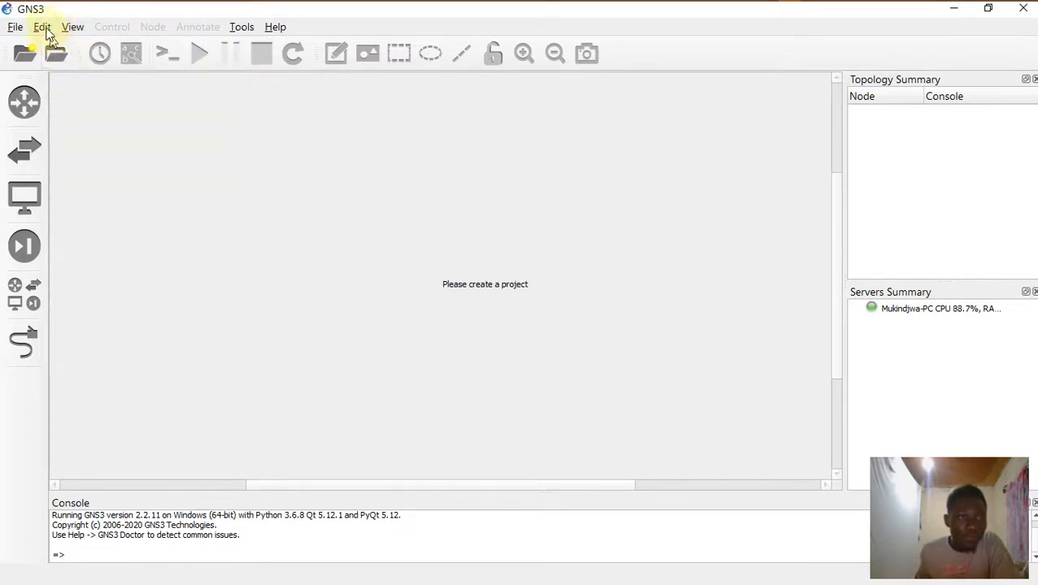
pyautogui.click(47, 30)
pyautogui.click(82, 109)
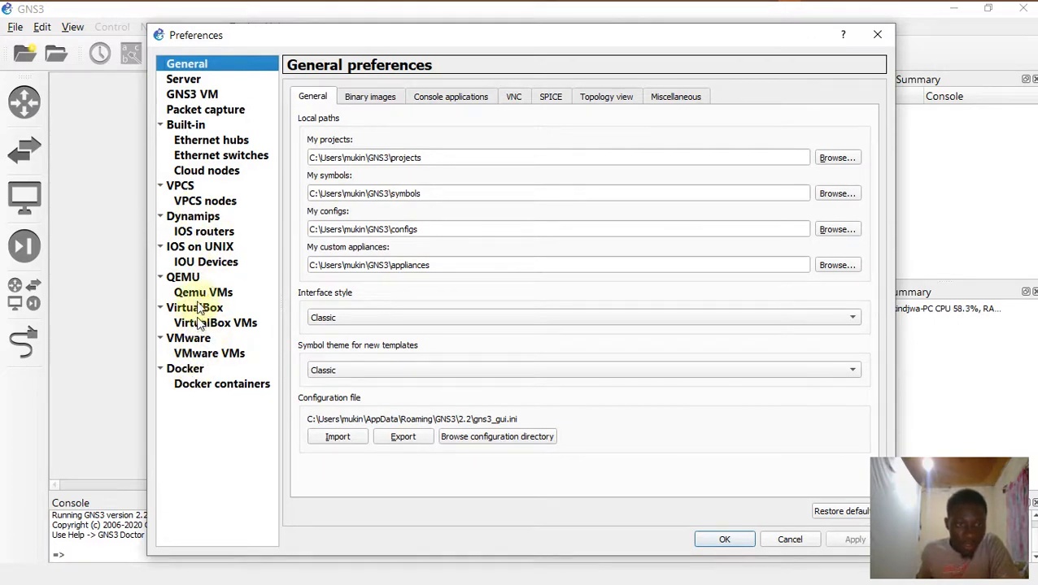
pyautogui.click(188, 218)
pyautogui.click(216, 234)
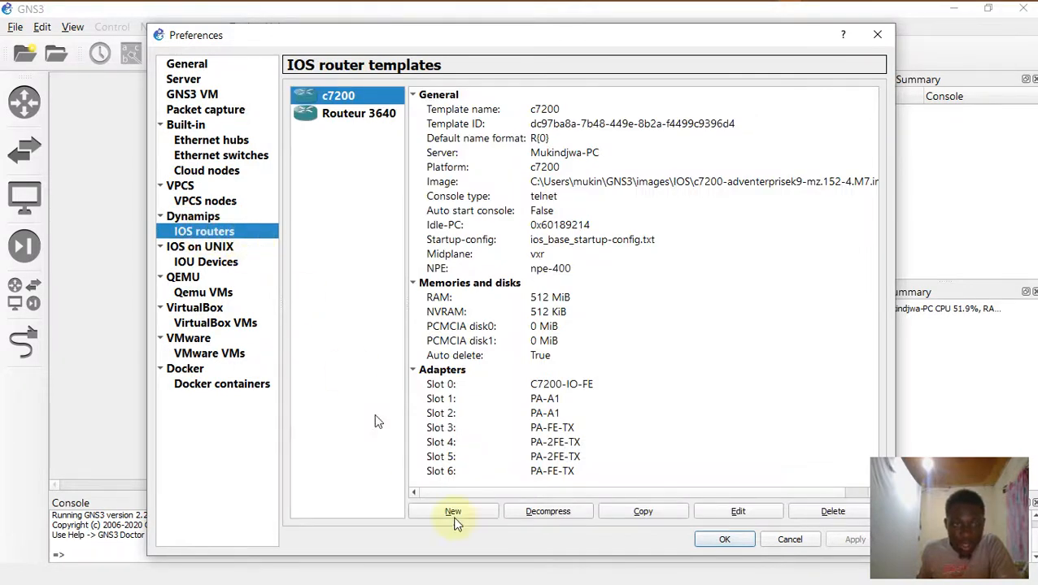
# Start a new IOS router template based on a new image and open the image file browser.
pyautogui.click(449, 514)
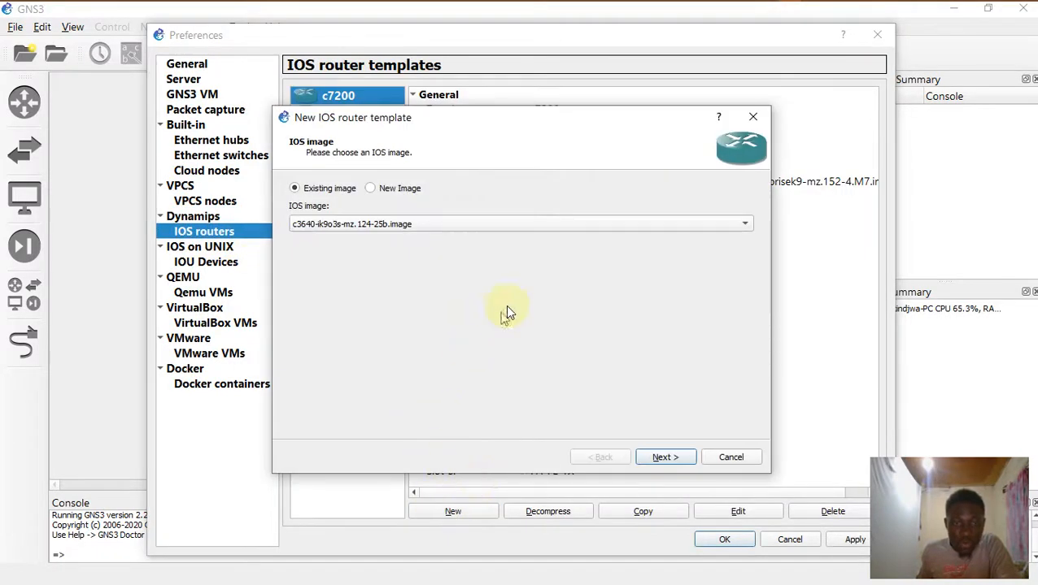
pyautogui.click(373, 189)
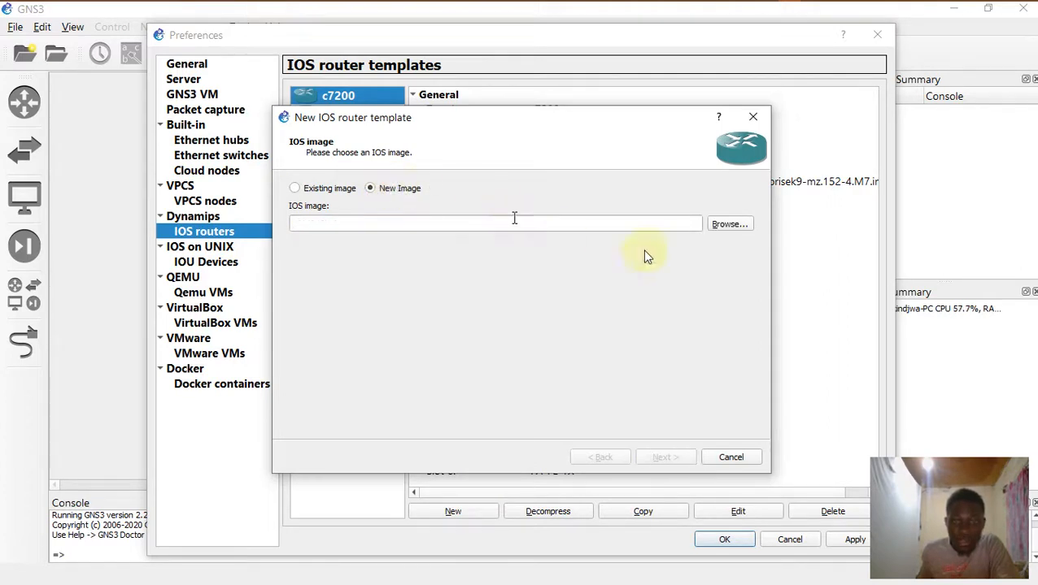
pyautogui.click(729, 225)
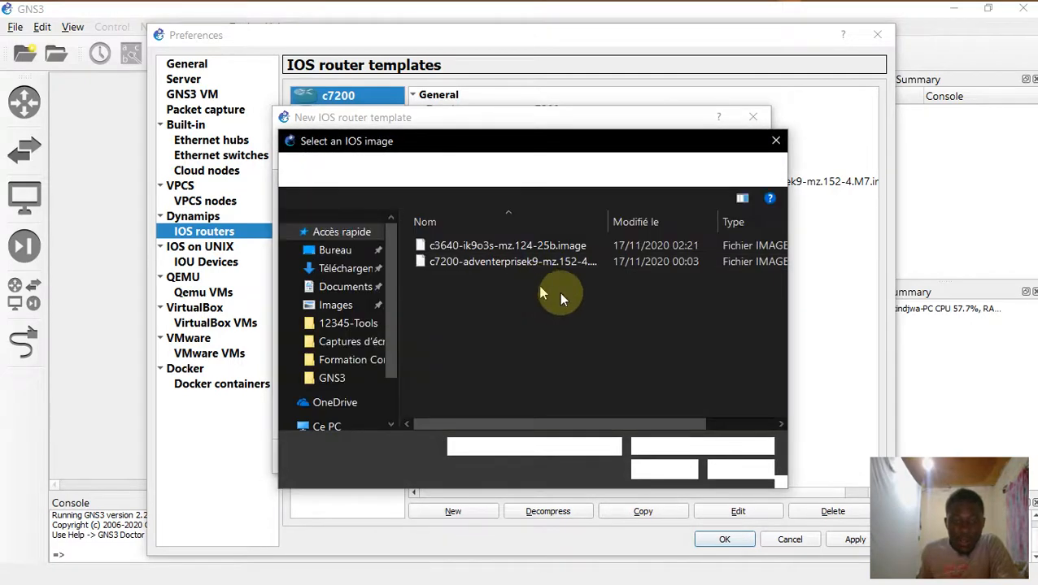
# Browse on the For School (D:) drive to the GNS3 folder inside Mes Programmes, My New Programs.
pyautogui.moveTo(389, 357); pyautogui.dragTo(389, 280)
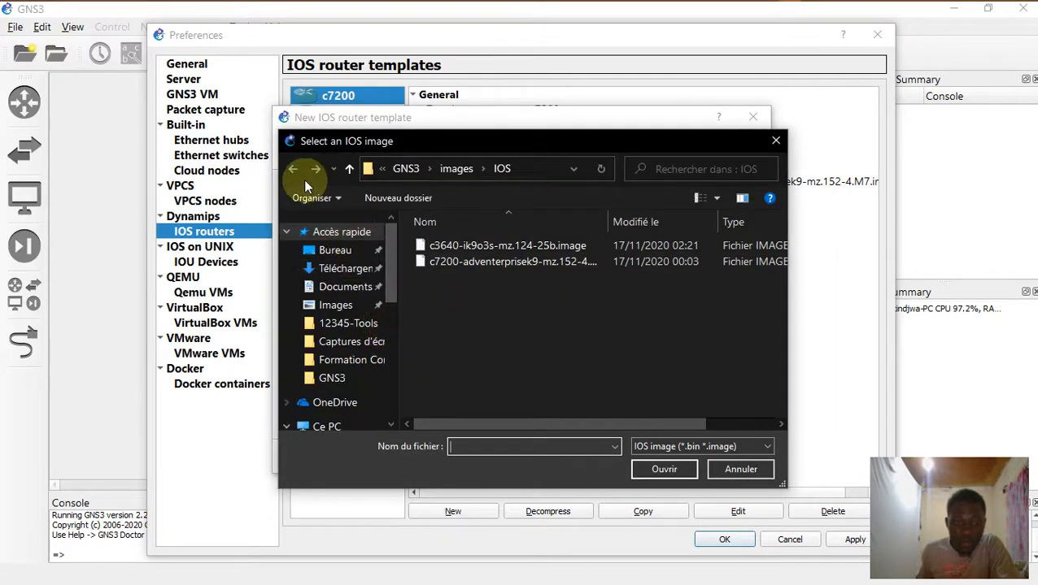
pyautogui.scroll(-5, 363, 244)
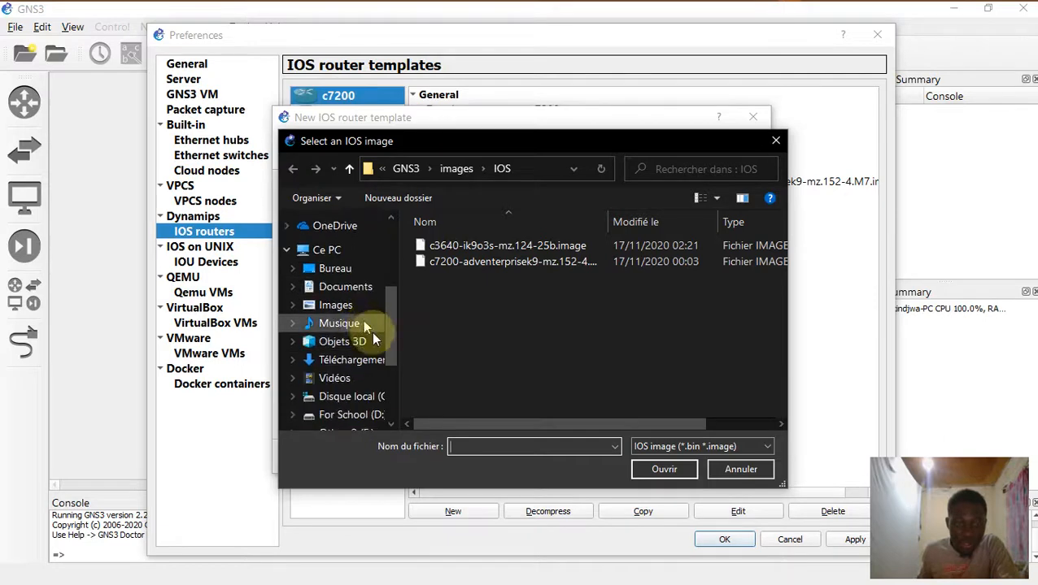
pyautogui.scroll(-1, 370, 348)
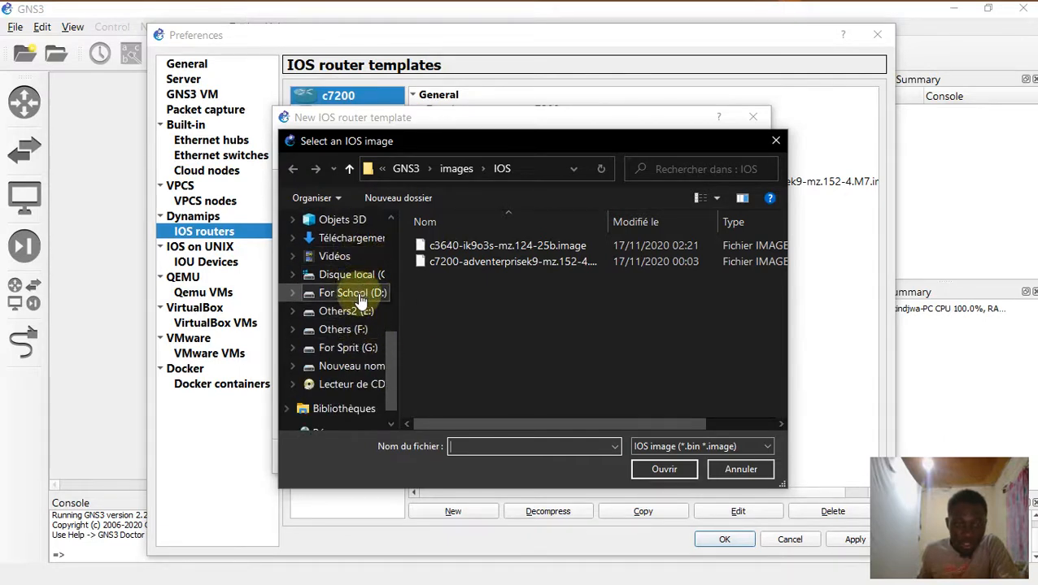
pyautogui.scroll(6, 363, 293)
pyautogui.scroll(-4, 359, 313)
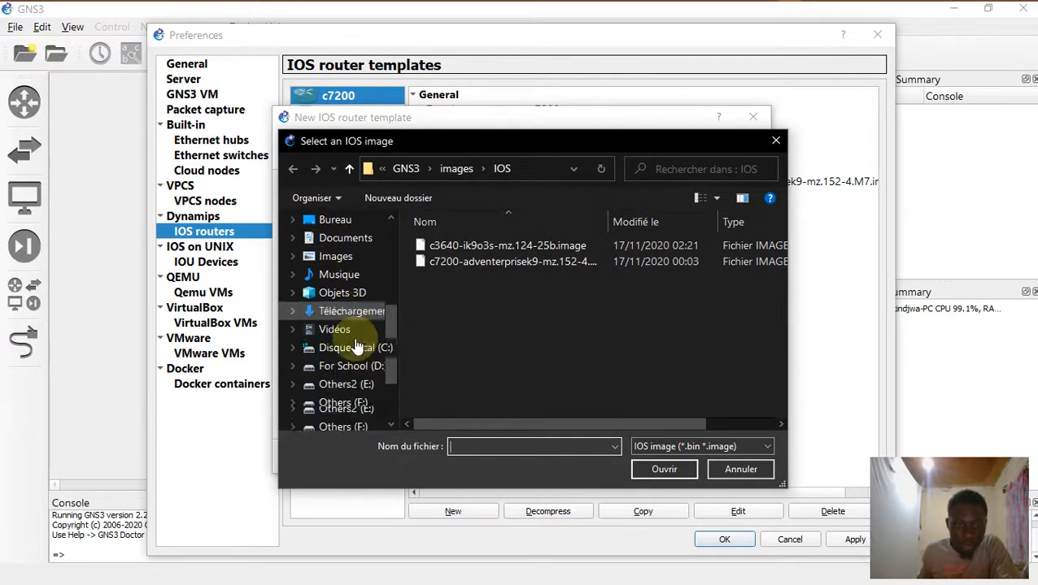
pyautogui.scroll(-1, 357, 342)
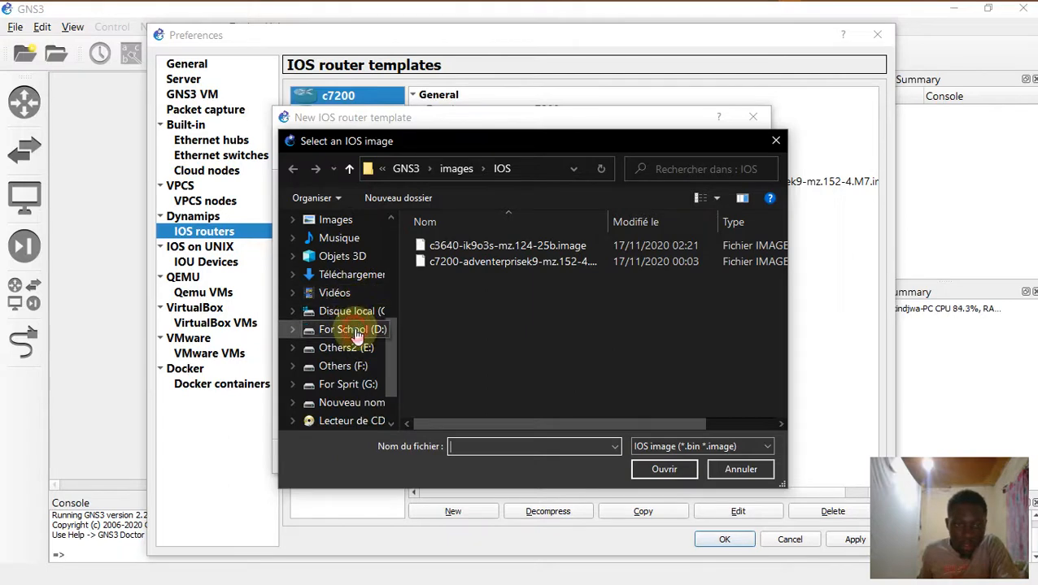
pyautogui.click(356, 335)
pyautogui.scroll(-4, 488, 317)
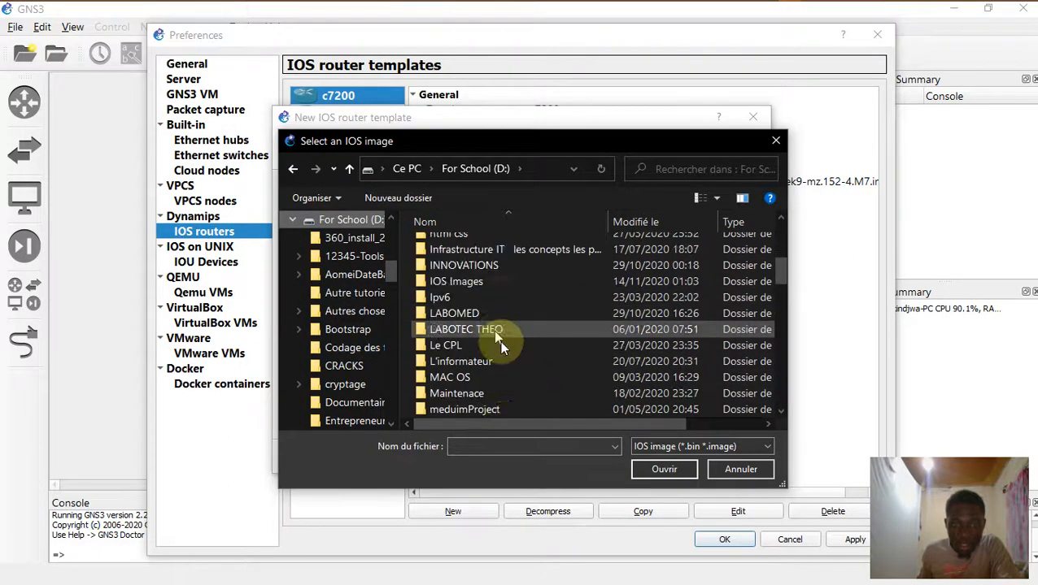
pyautogui.scroll(-4, 499, 342)
pyautogui.scroll(1, 500, 358)
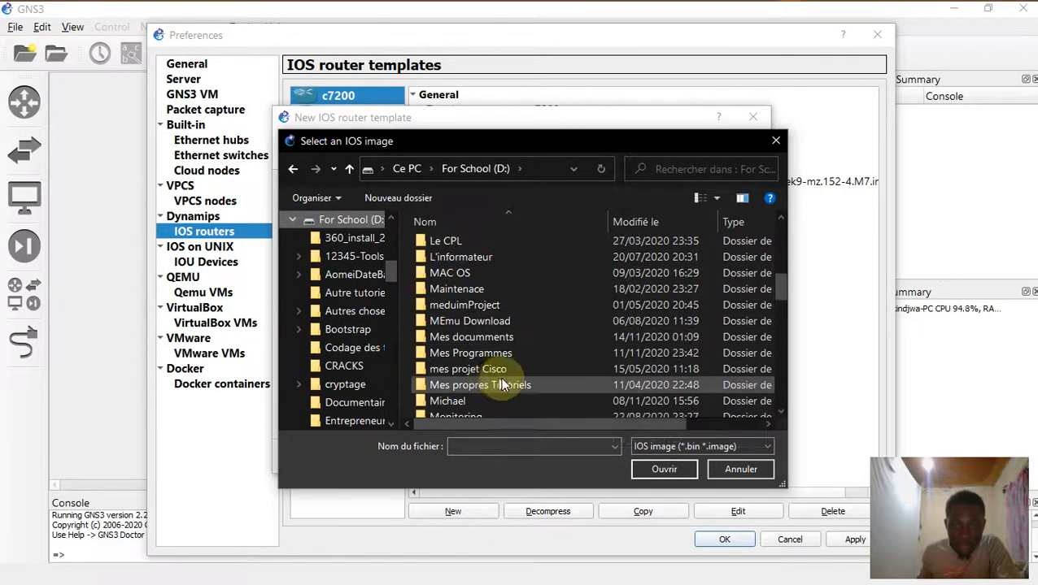
pyautogui.doubleClick(488, 353)
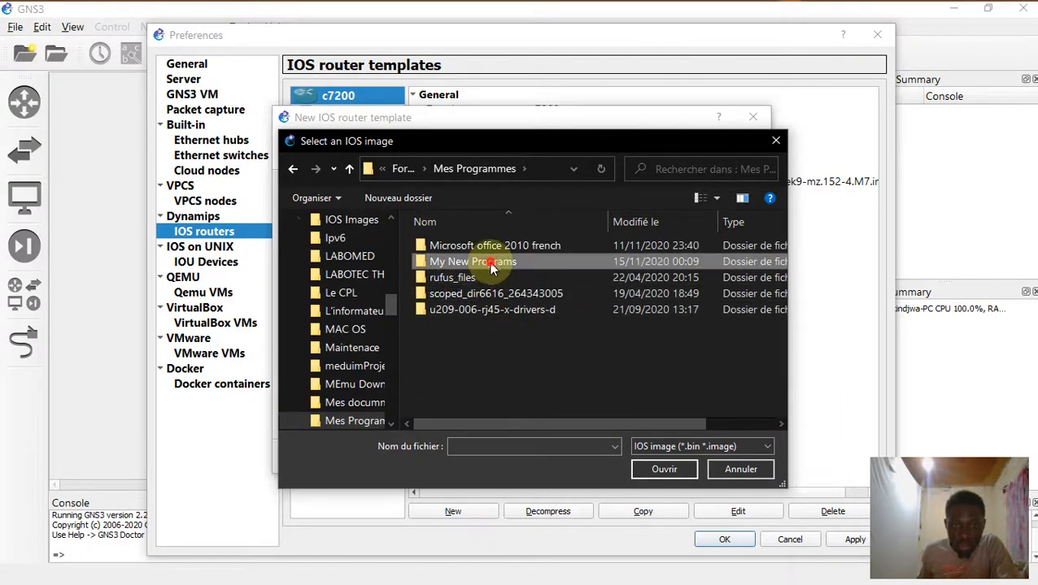
pyautogui.doubleClick(491, 267)
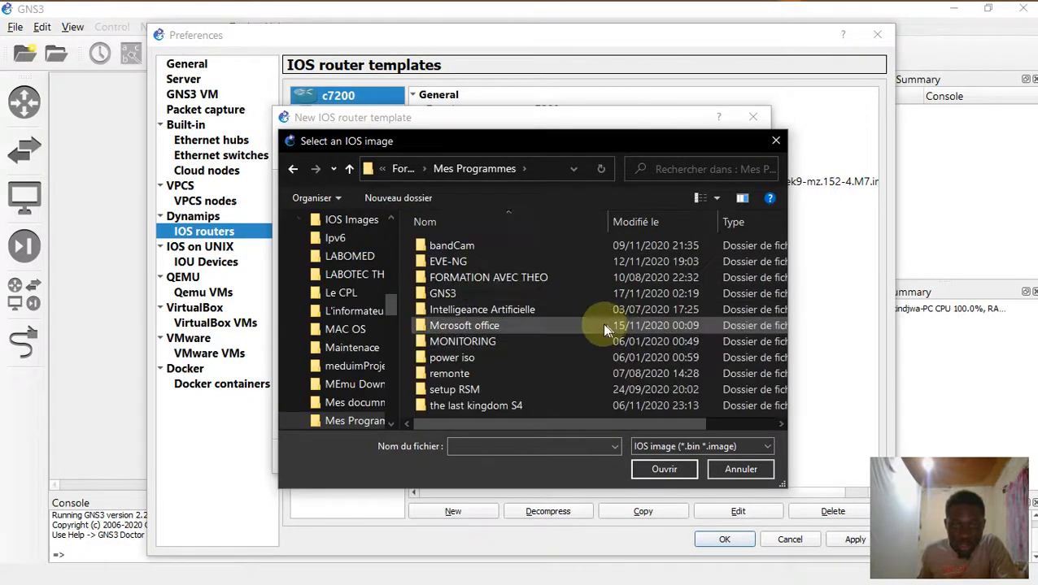
pyautogui.doubleClick(518, 293)
# Load c3745-adventerprisek9-mz.124-25d.bin as the router's IOS image and decompress it.
pyautogui.scroll(-3, 600, 326)
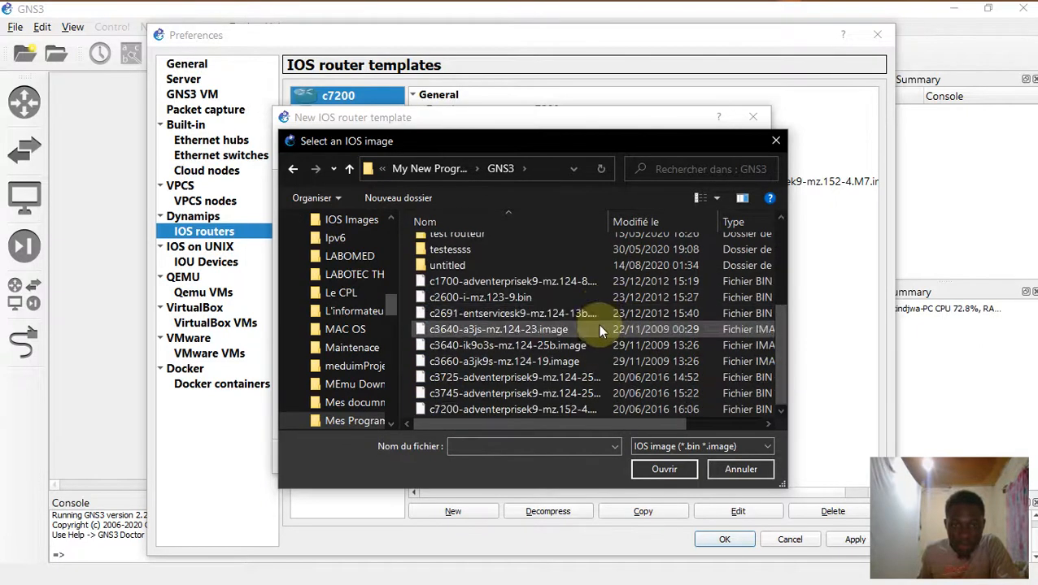
pyautogui.click(542, 393)
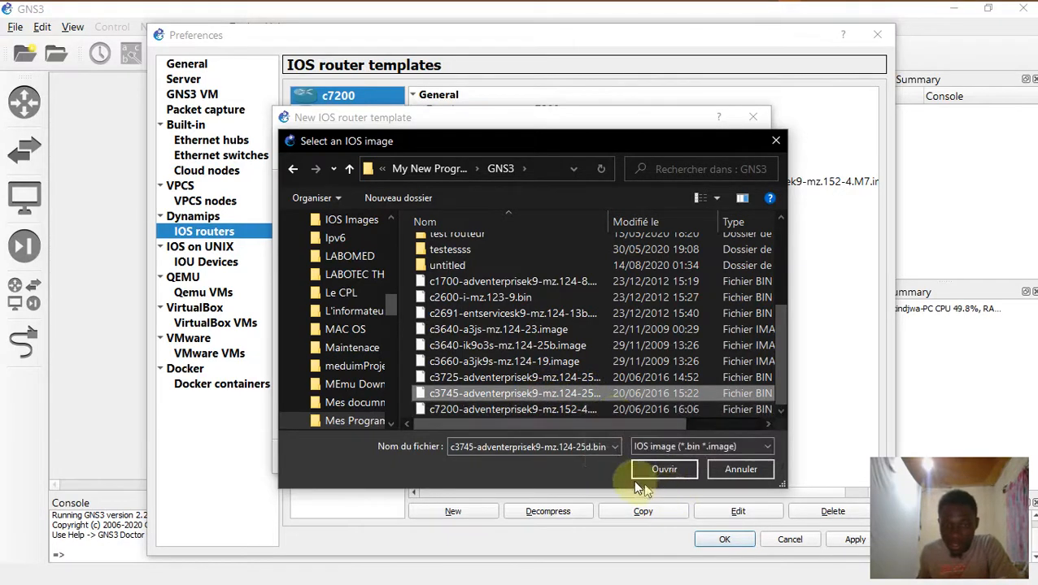
pyautogui.click(662, 469)
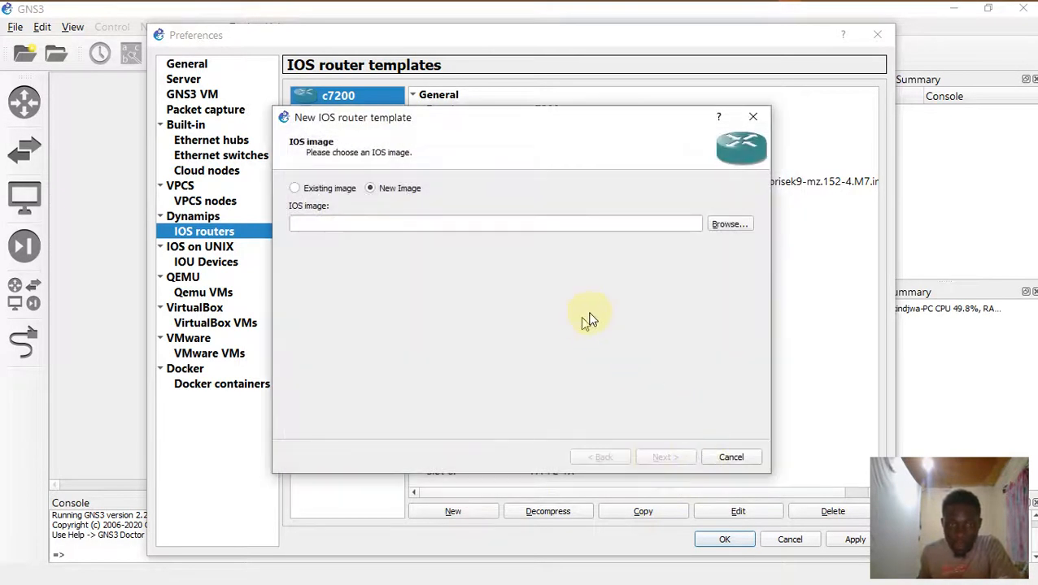
pyautogui.click(553, 318)
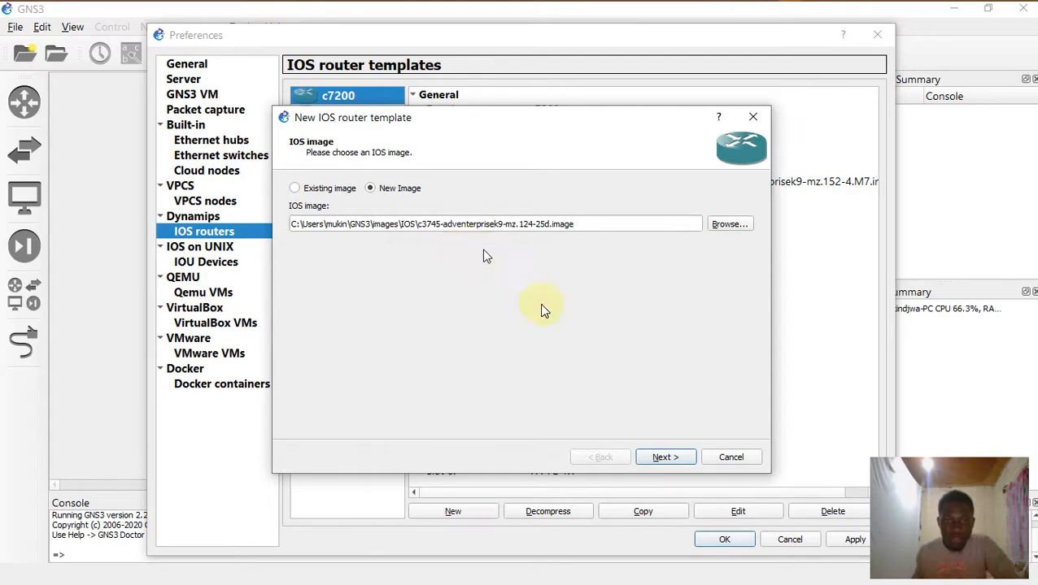
# Name the router template "Routeur 3745" on platform c3745, and accept 256 MiB of default RAM.
pyautogui.click(665, 458)
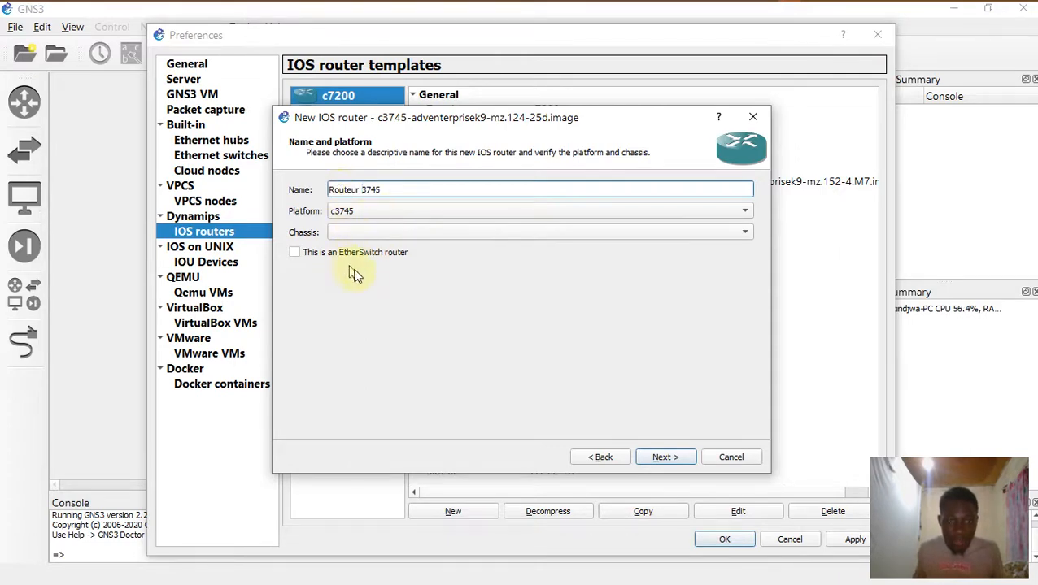
pyautogui.click(662, 458)
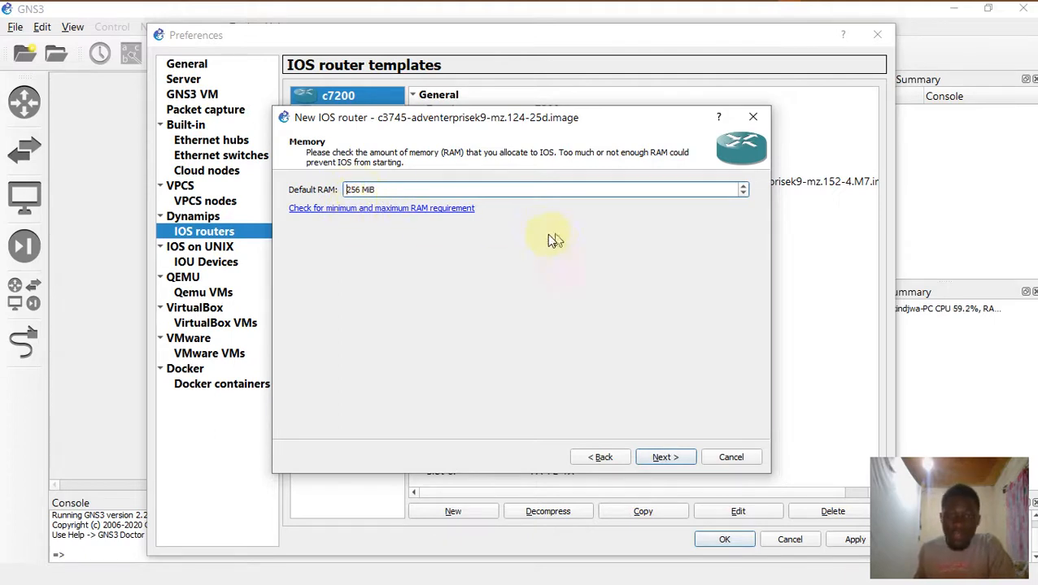
pyautogui.click(663, 457)
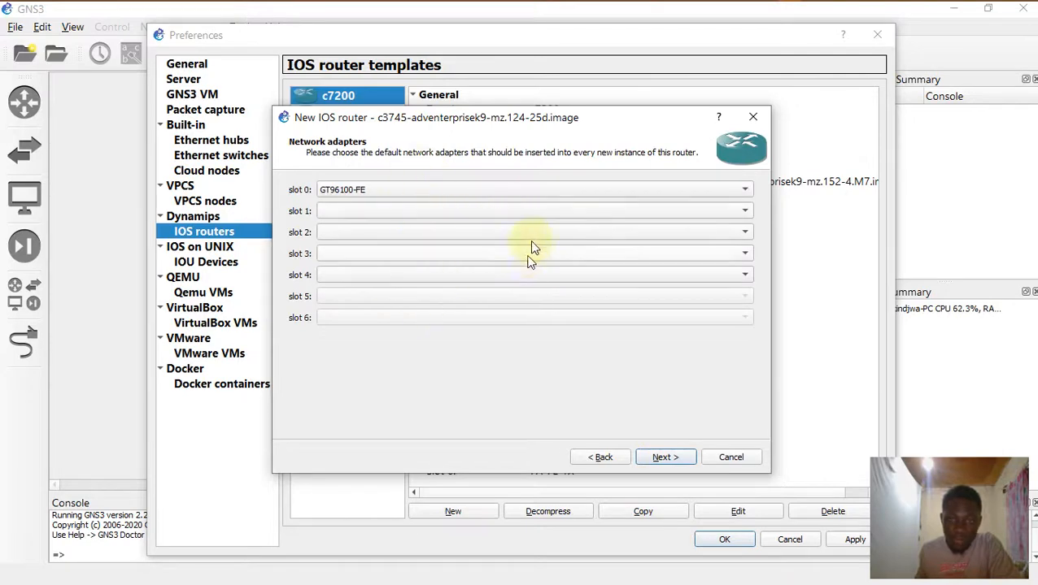
# Assign the NM-1FE-TX network adapter to slot 1, keep GT96100-FE in slot 0, and continue to the WIC modules.
pyautogui.click(401, 212)
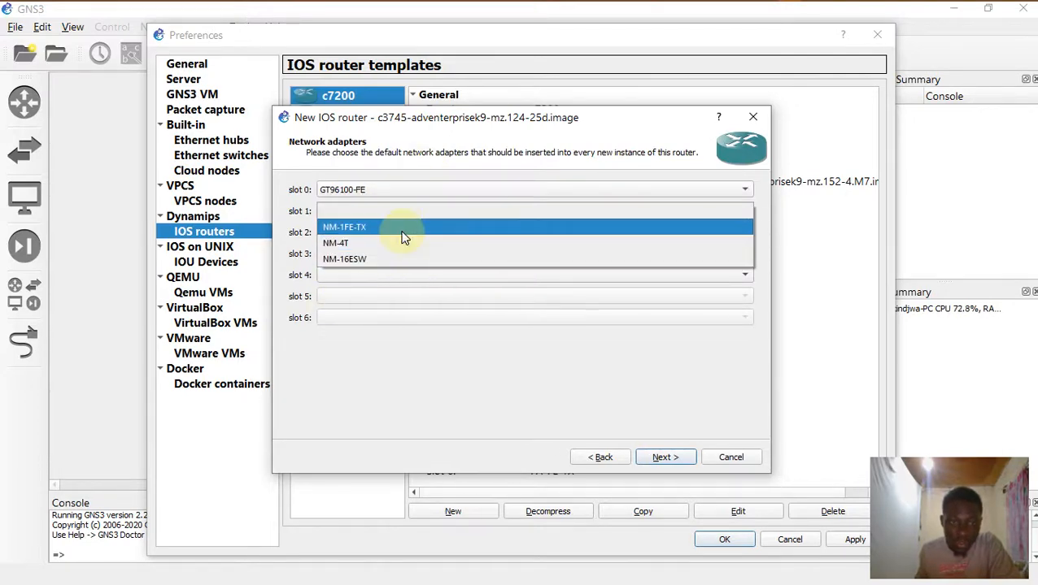
pyautogui.click(404, 231)
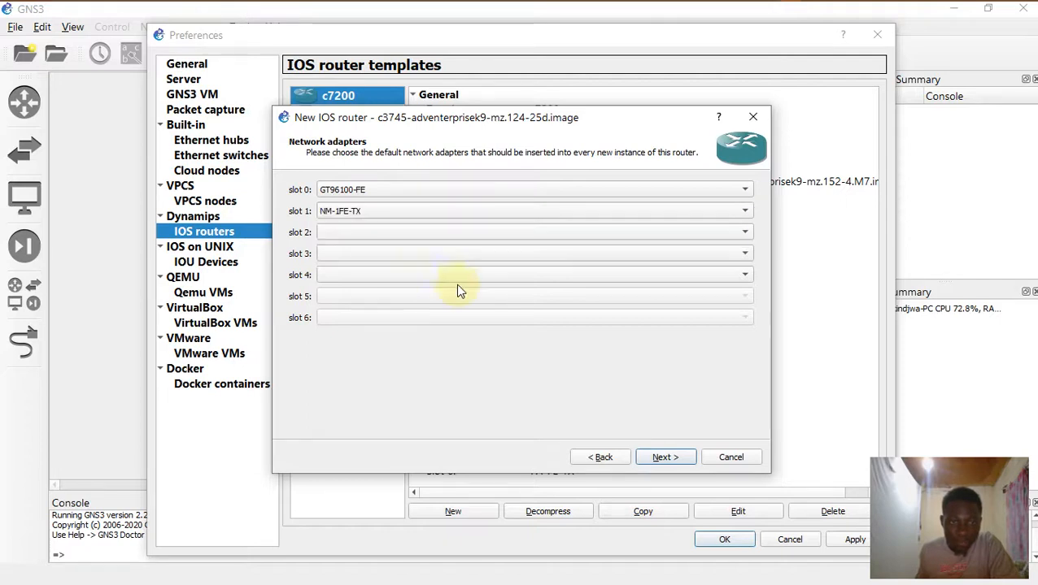
pyautogui.click(665, 455)
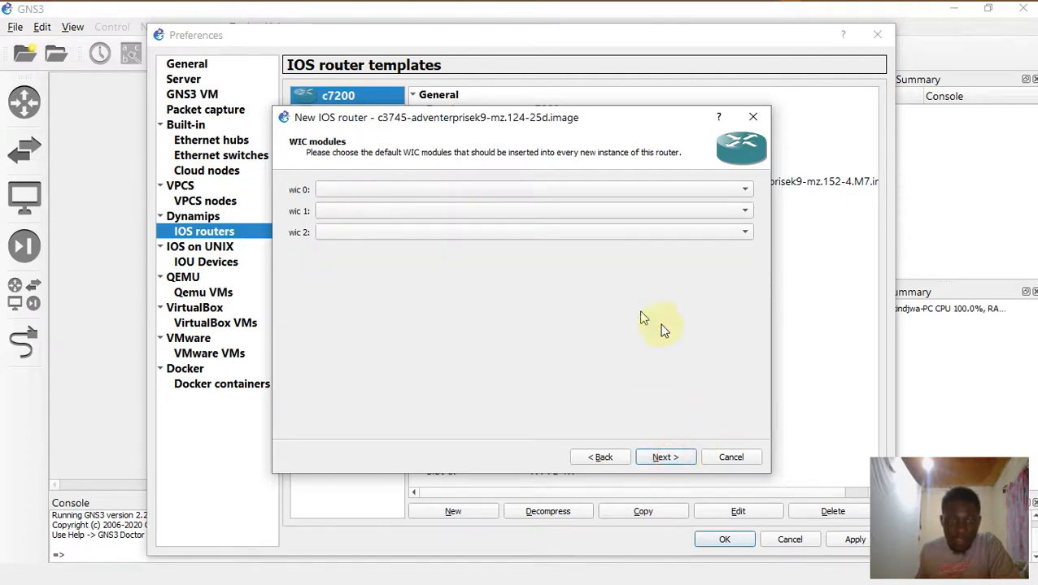
# Assign WIC-1T to wic 0 and WIC-2T to wic 1, and continue to the Idle-PC settings.
pyautogui.click(418, 190)
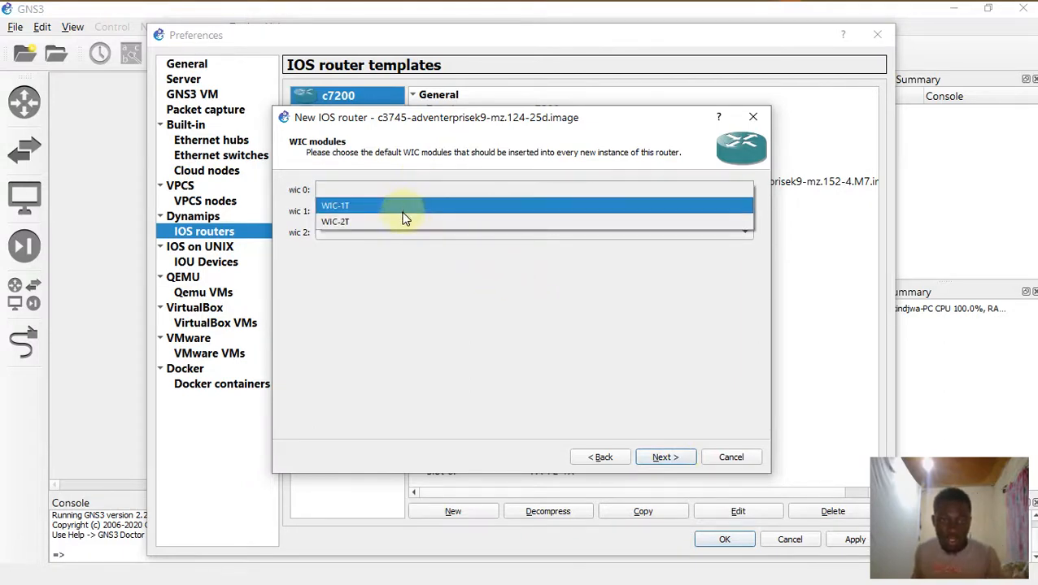
pyautogui.click(404, 208)
pyautogui.click(420, 213)
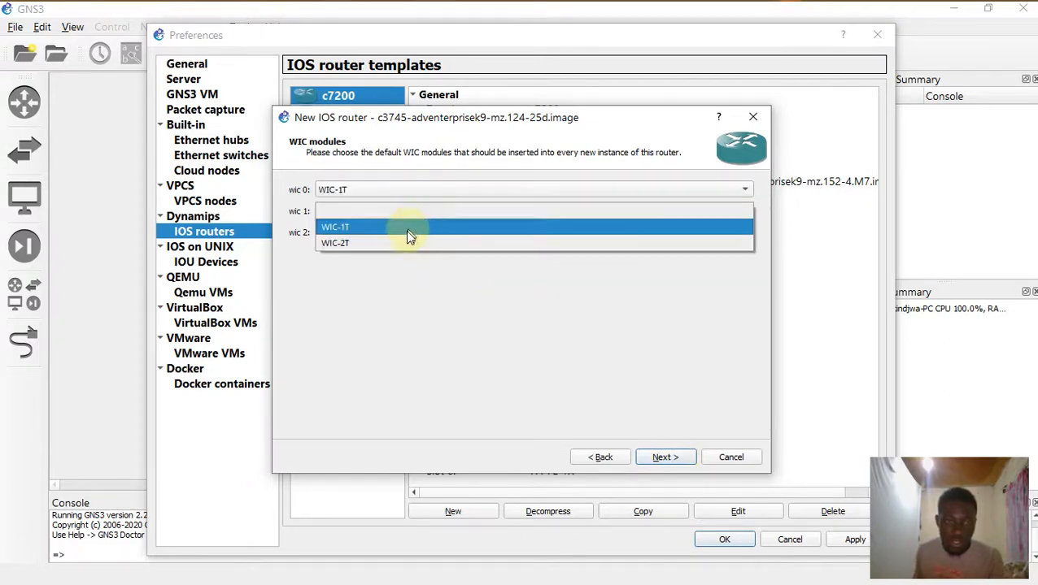
pyautogui.click(406, 236)
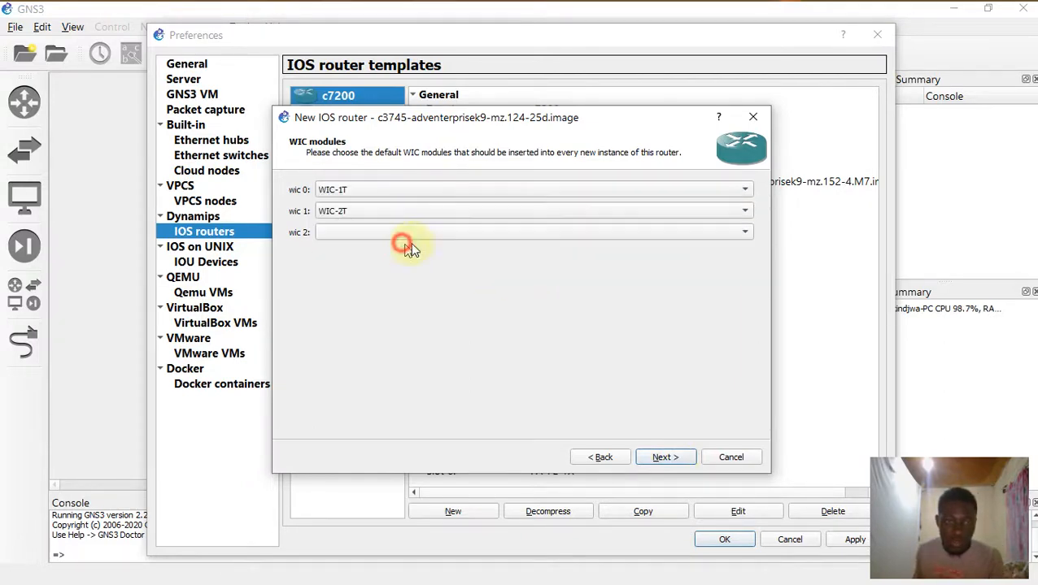
pyautogui.click(664, 458)
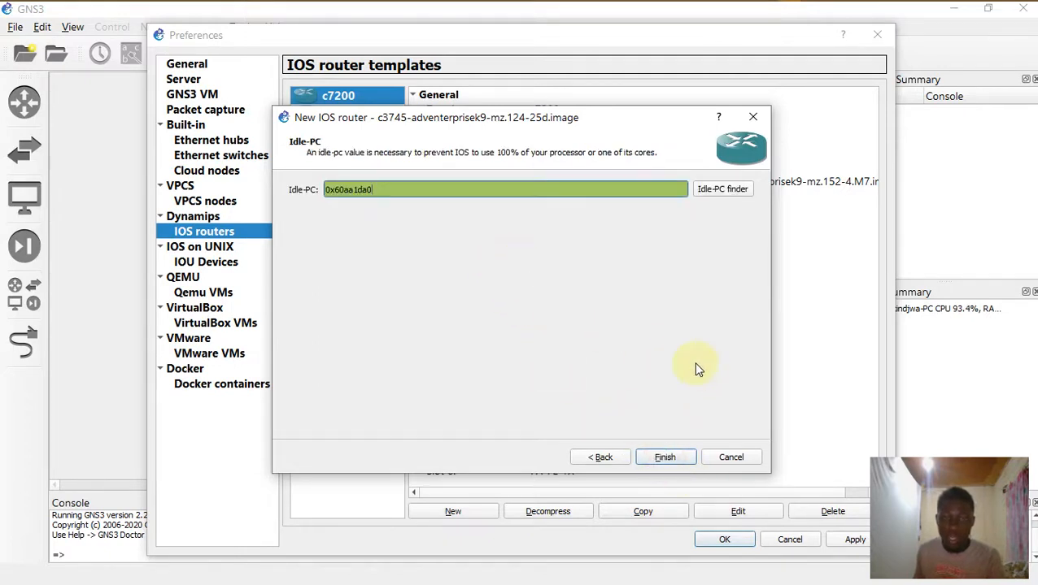
# Finish the router template with the proposed Idle-PC value, apply the changes and close the preferences.
pyautogui.click(665, 457)
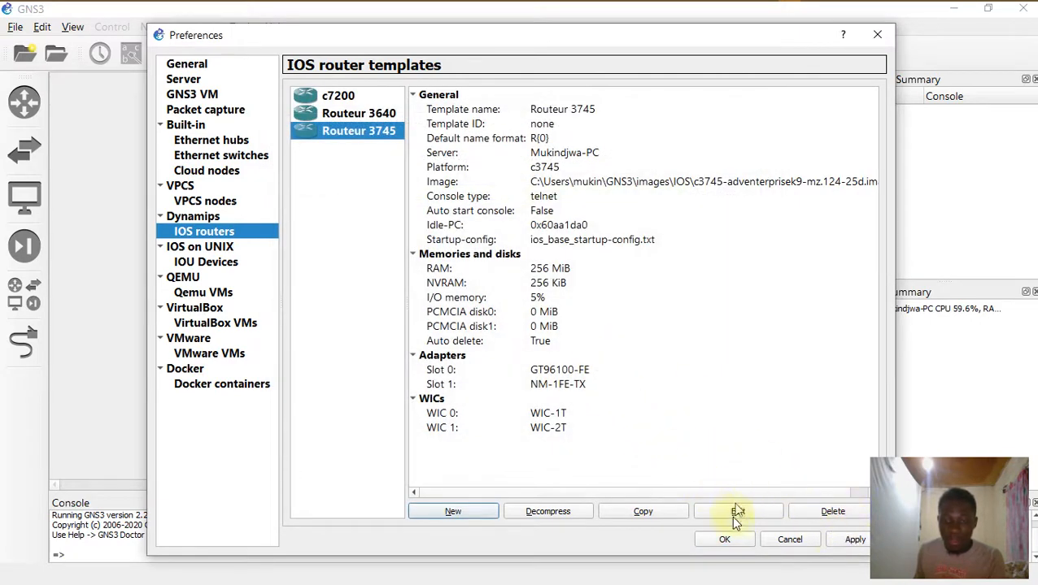
pyautogui.click(853, 541)
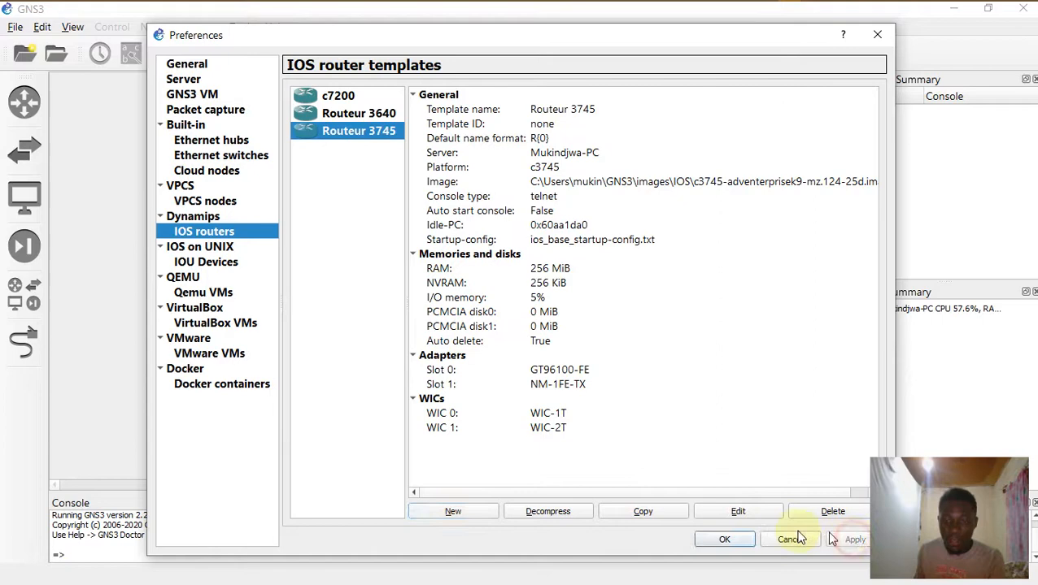
pyautogui.click(724, 539)
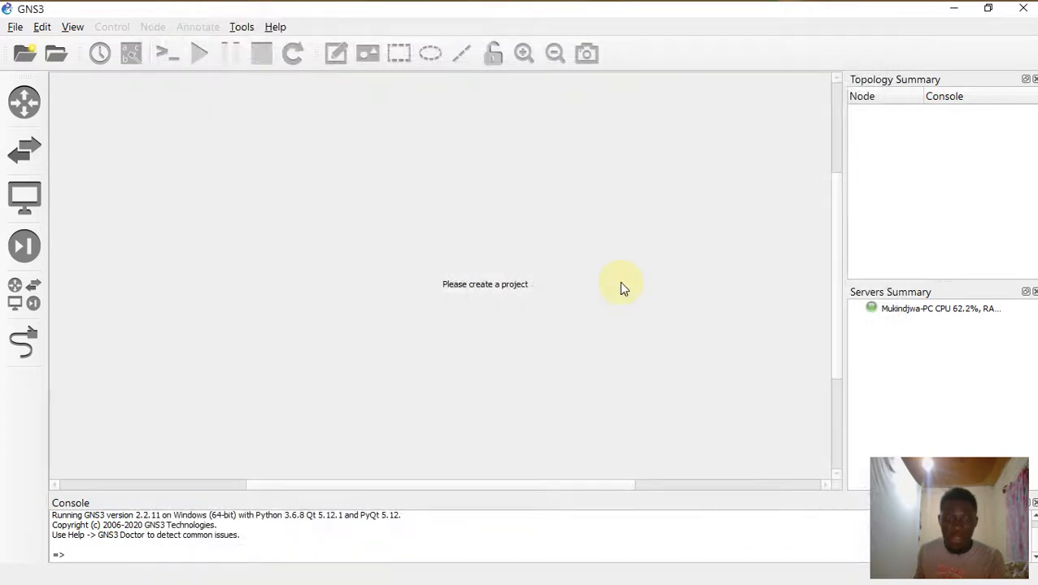
# Check the Routeur 3745 template in the list of available routers and close the list.
pyautogui.click(26, 104)
pyautogui.click(120, 176)
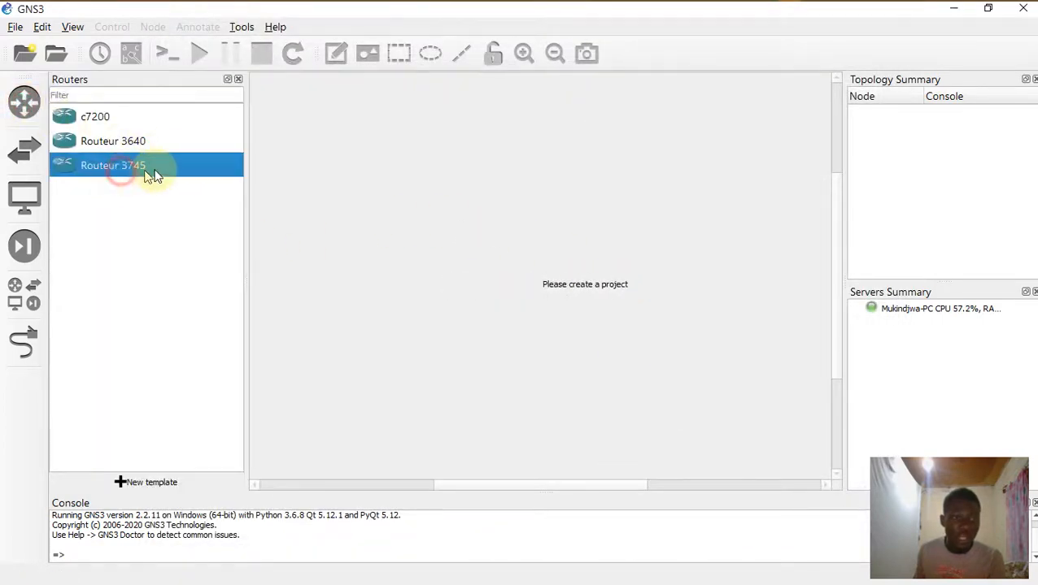
pyautogui.moveTo(157, 175); pyautogui.dragTo(411, 213)
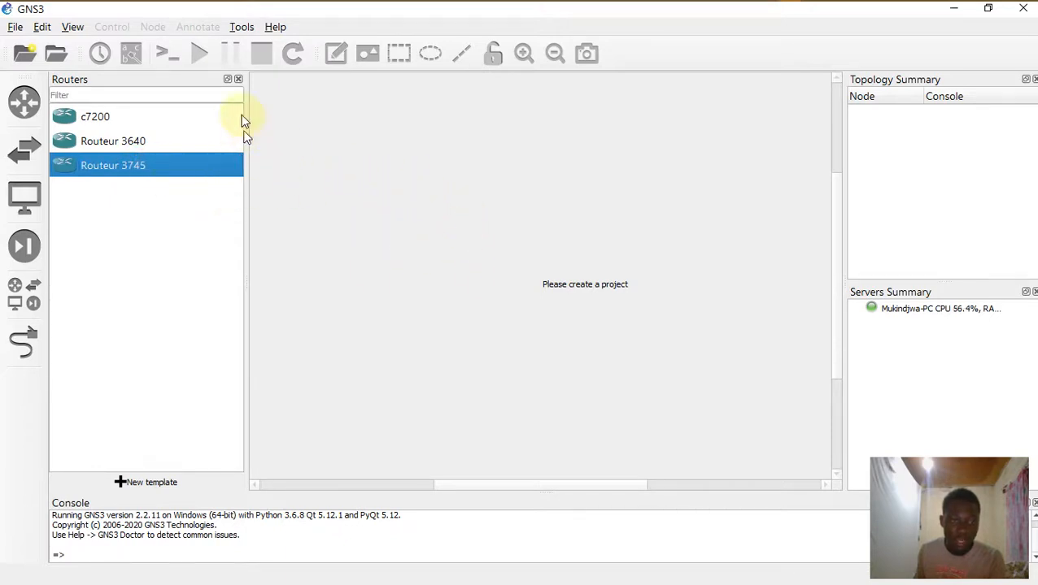
pyautogui.click(239, 80)
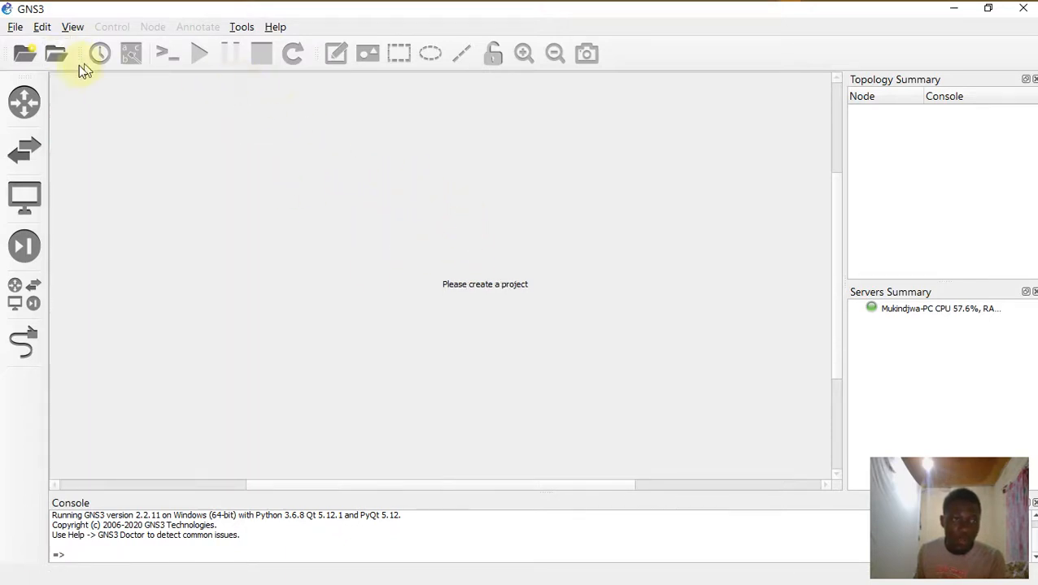
# Create a new blank project named "projet" in the default projects location.
pyautogui.click(14, 27)
pyautogui.click(34, 45)
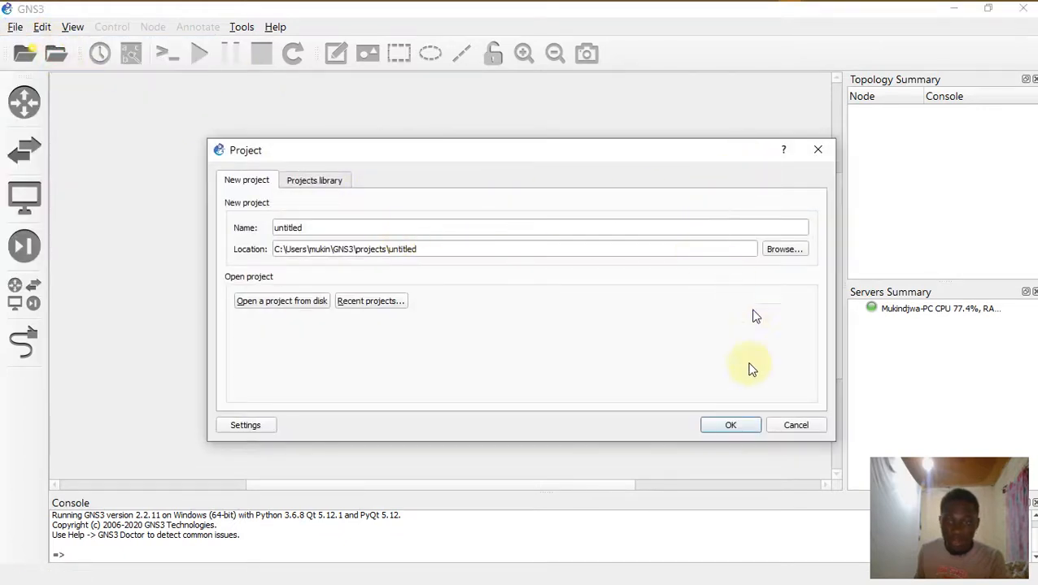
pyautogui.moveTo(362, 227); pyautogui.dragTo(222, 229)
pyautogui.write('projet')
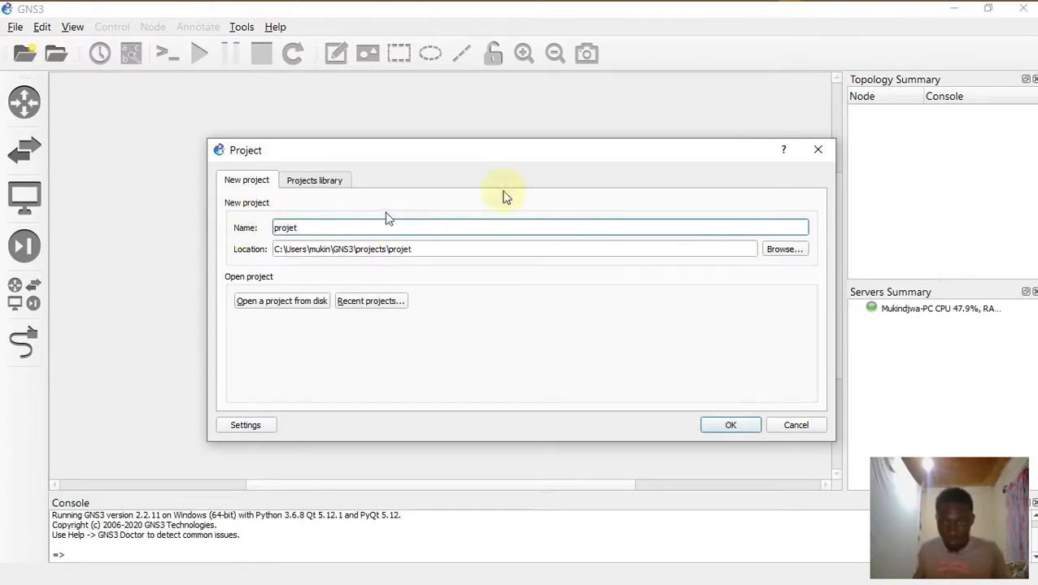
pyautogui.click(730, 423)
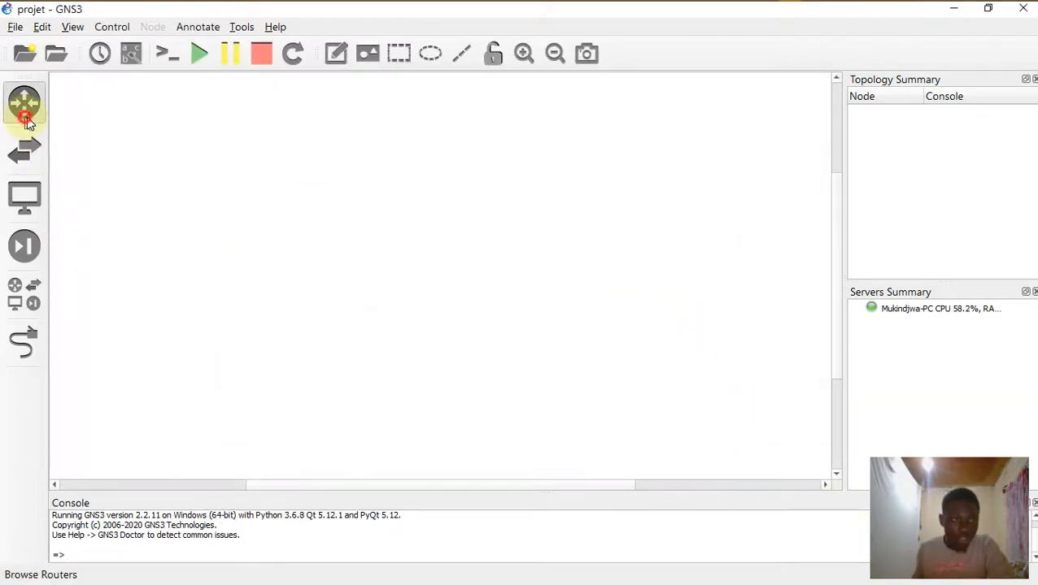
# Place two Routeur 3745 routers side by side in the upper part of the workspace.
pyautogui.click(25, 102)
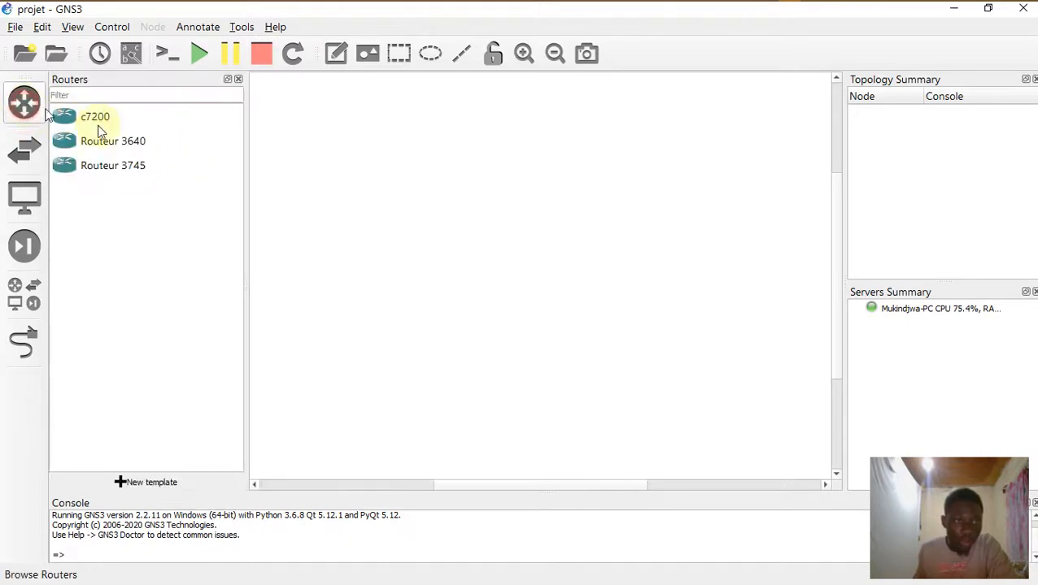
pyautogui.click(128, 165)
pyautogui.moveTo(127, 163); pyautogui.dragTo(449, 184)
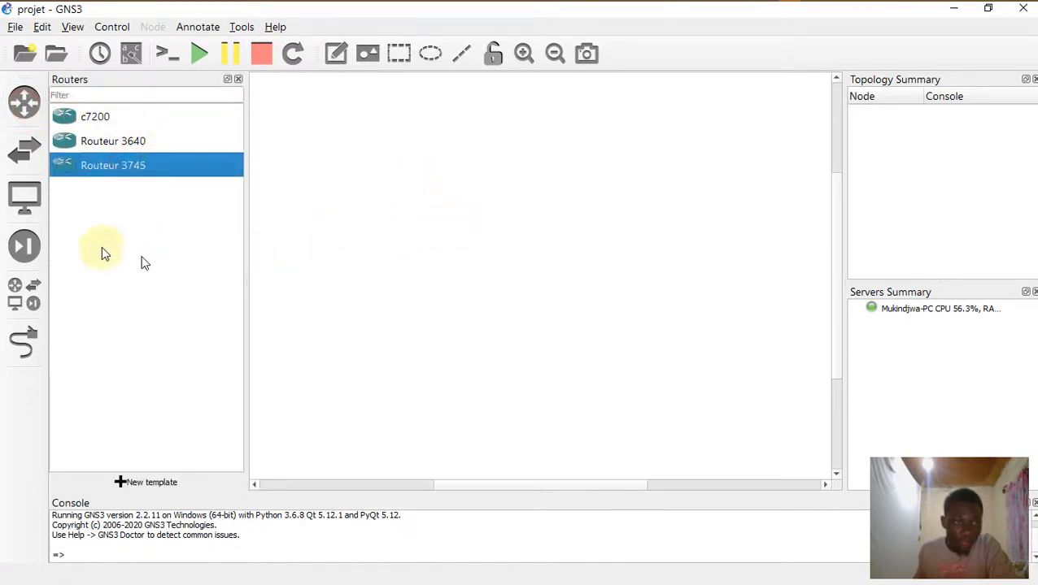
pyautogui.moveTo(166, 170); pyautogui.dragTo(586, 222)
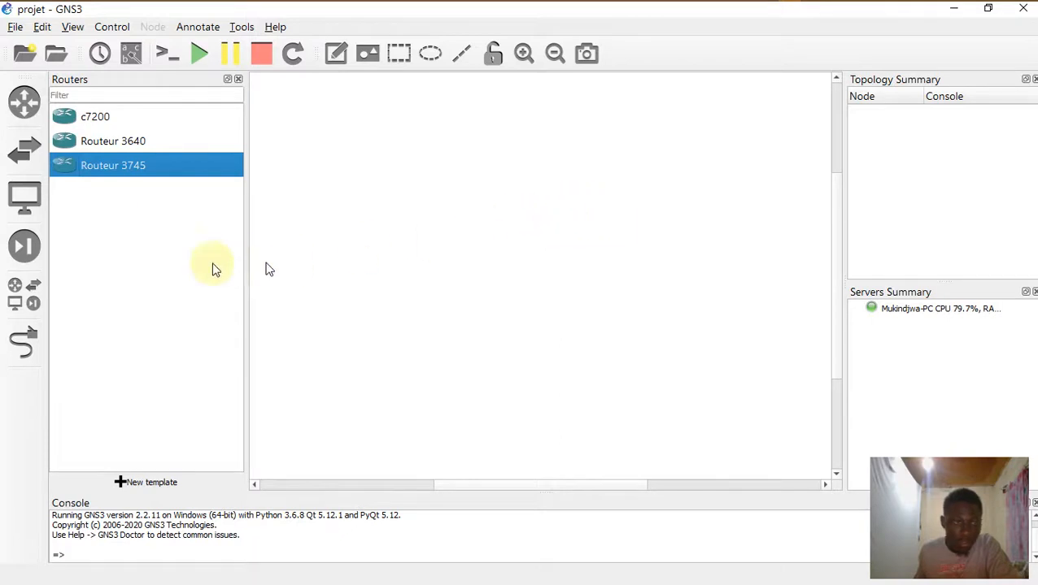
# Place two Switch 24 ports devices below the routers and close the device list.
pyautogui.click(24, 152)
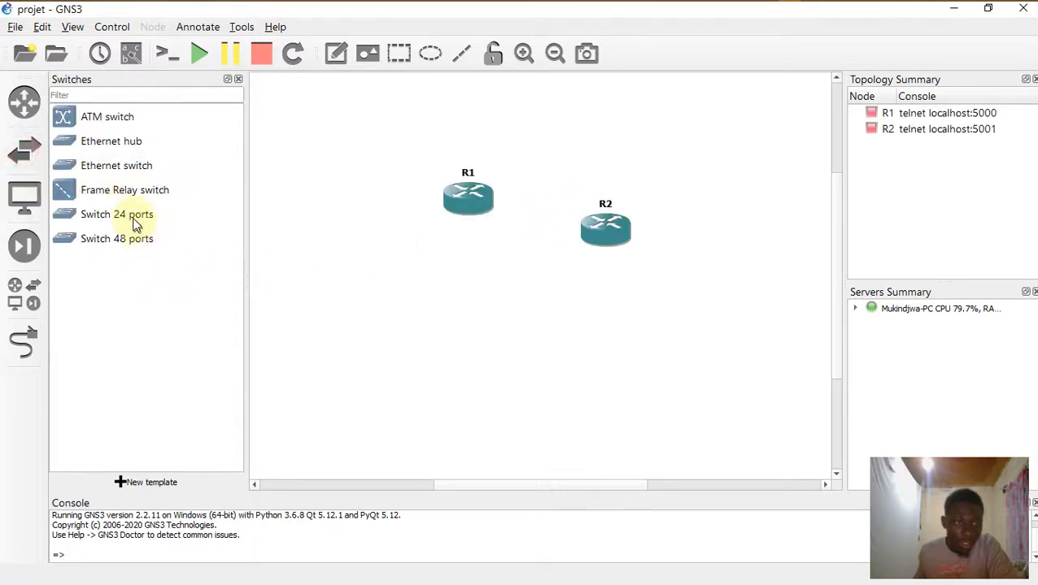
pyautogui.moveTo(135, 225); pyautogui.dragTo(410, 323)
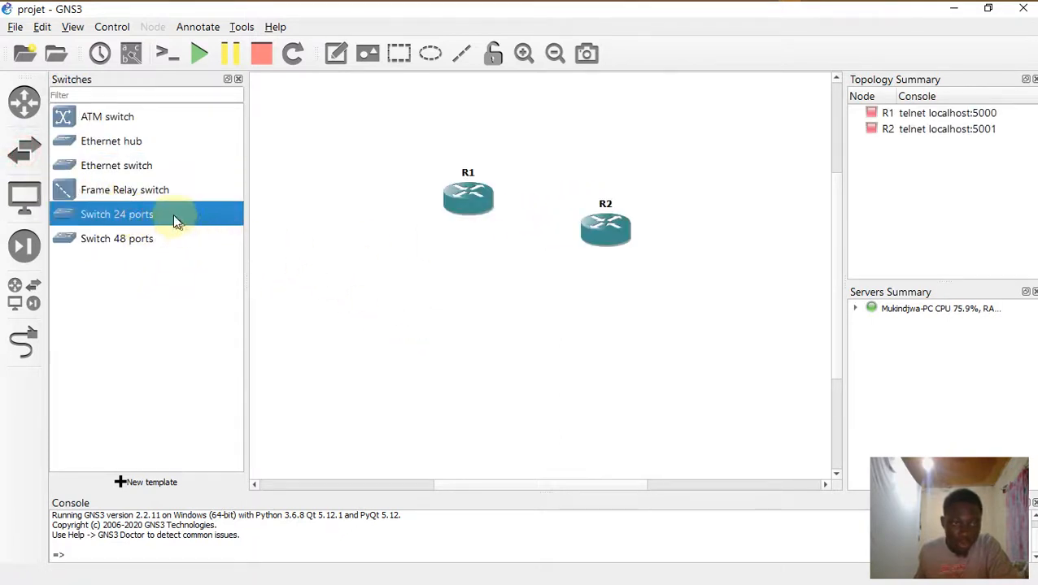
pyautogui.moveTo(176, 221); pyautogui.dragTo(610, 343)
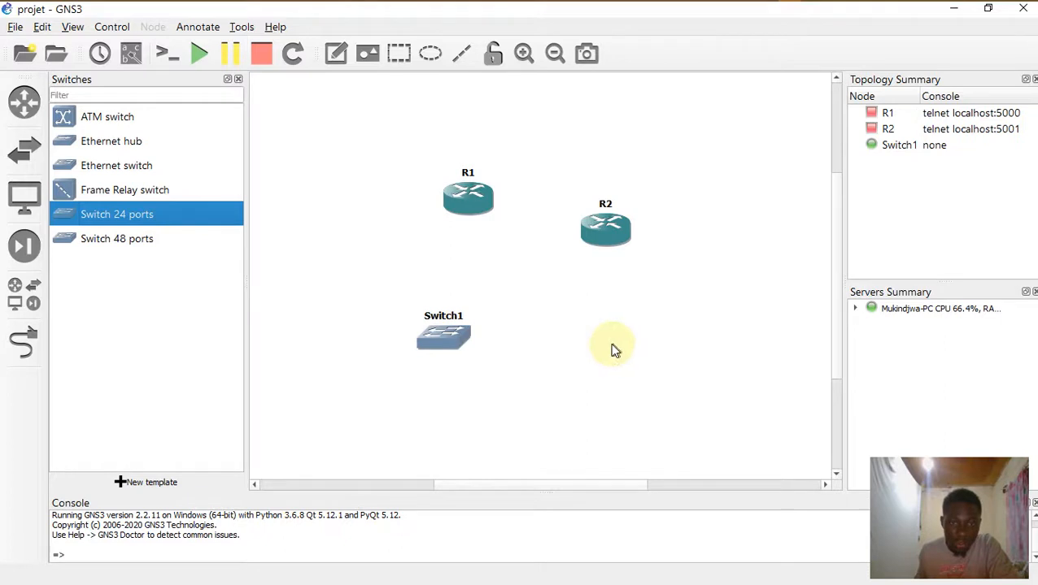
pyautogui.click(238, 81)
# Move R1 and R2 higher and farther apart, so that each sits above one of the switches.
pyautogui.click(300, 175)
pyautogui.moveTo(497, 238); pyautogui.dragTo(522, 183)
pyautogui.moveTo(374, 204); pyautogui.dragTo(325, 171)
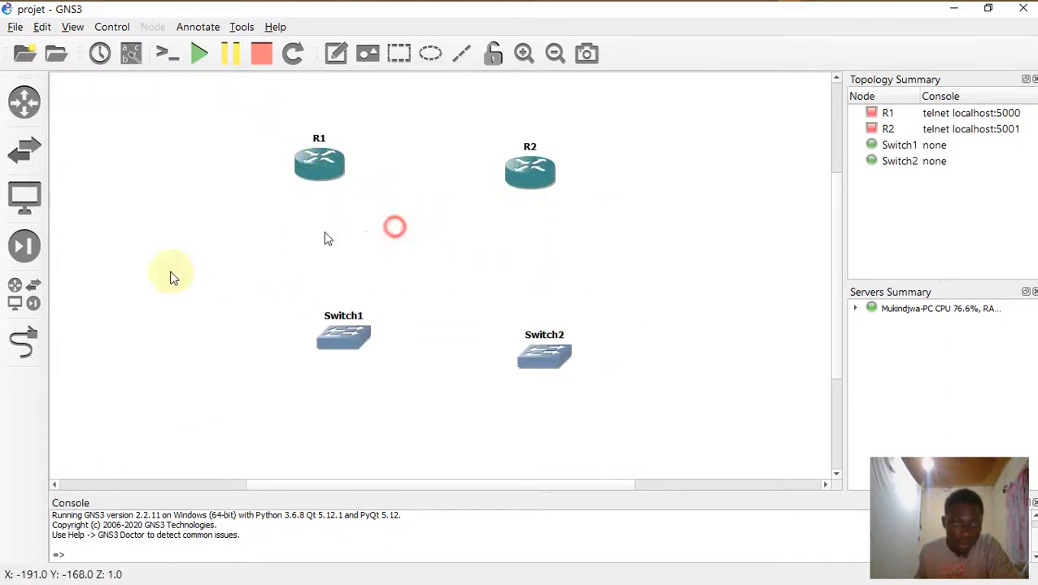
# Add a serial link between Serial0/0 on R1 and Serial0/0 on R2.
pyautogui.click(40, 342)
pyautogui.click(332, 162)
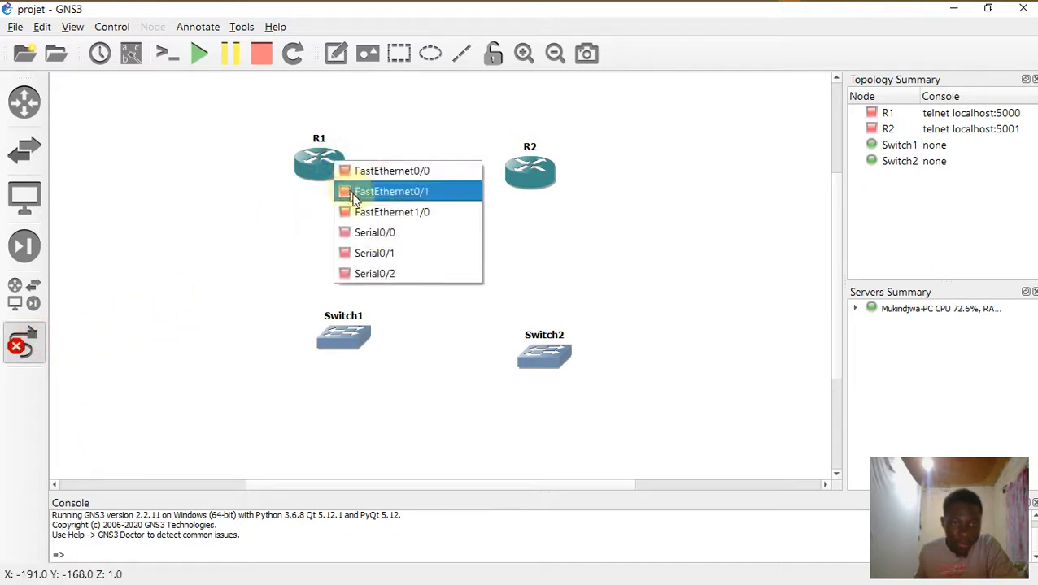
pyautogui.click(389, 234)
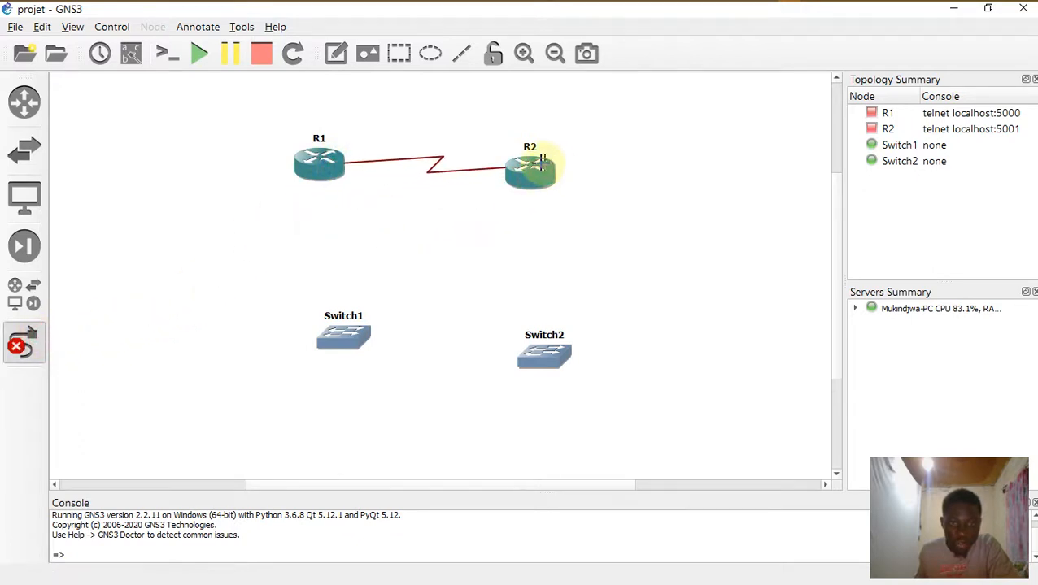
pyautogui.click(529, 171)
pyautogui.click(567, 242)
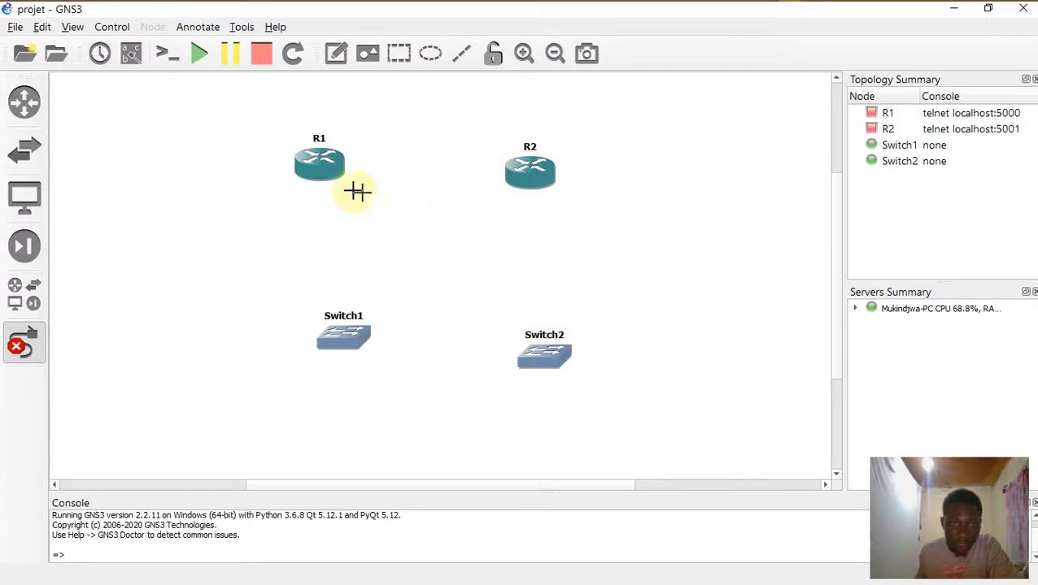
# Link FastEthernet0/0 on R1 to Ethernet0 on Switch1.
pyautogui.click(326, 171)
pyautogui.click(355, 181)
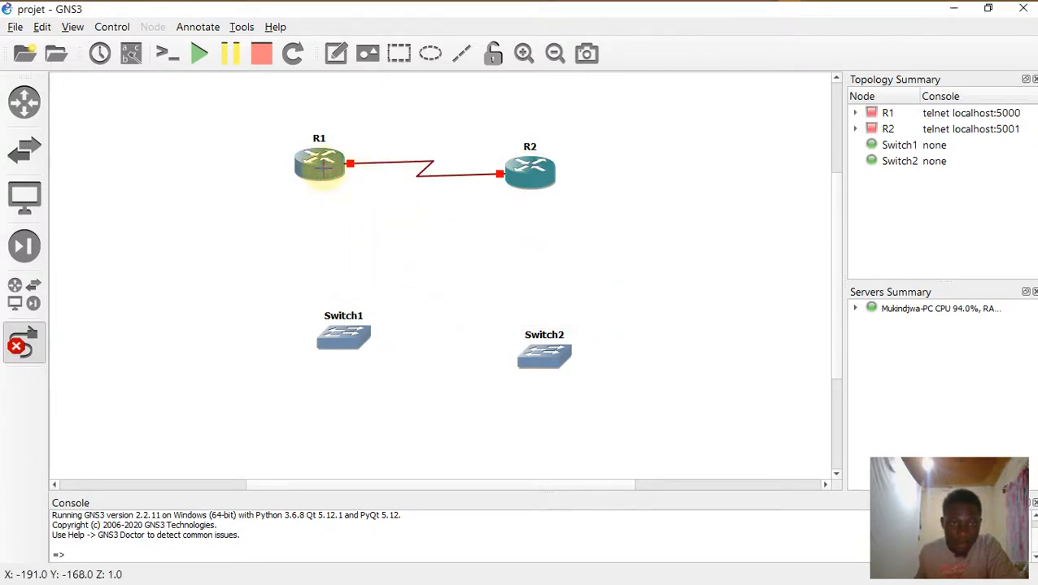
pyautogui.click(325, 165)
pyautogui.click(366, 181)
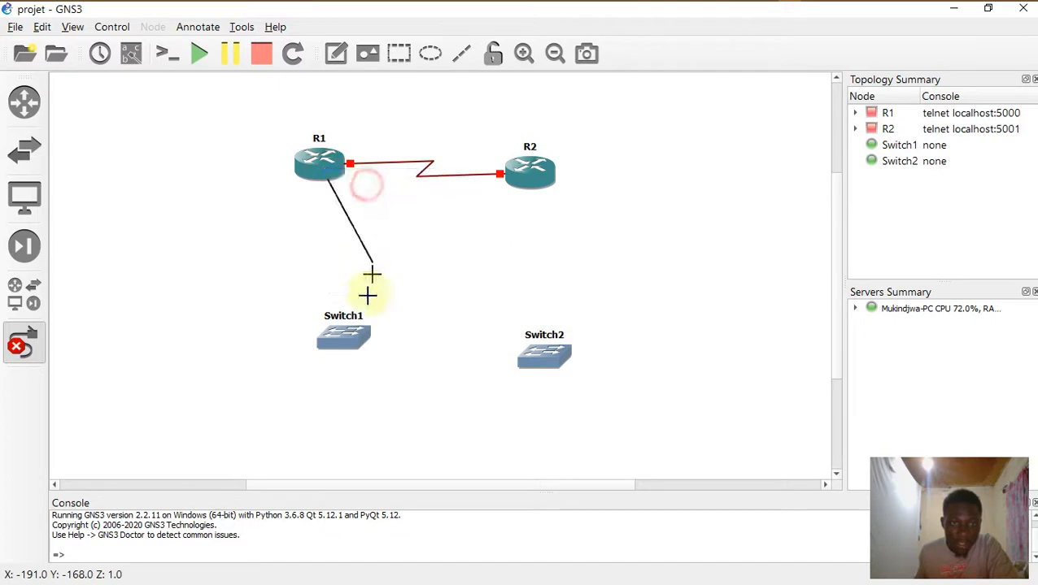
pyautogui.click(352, 337)
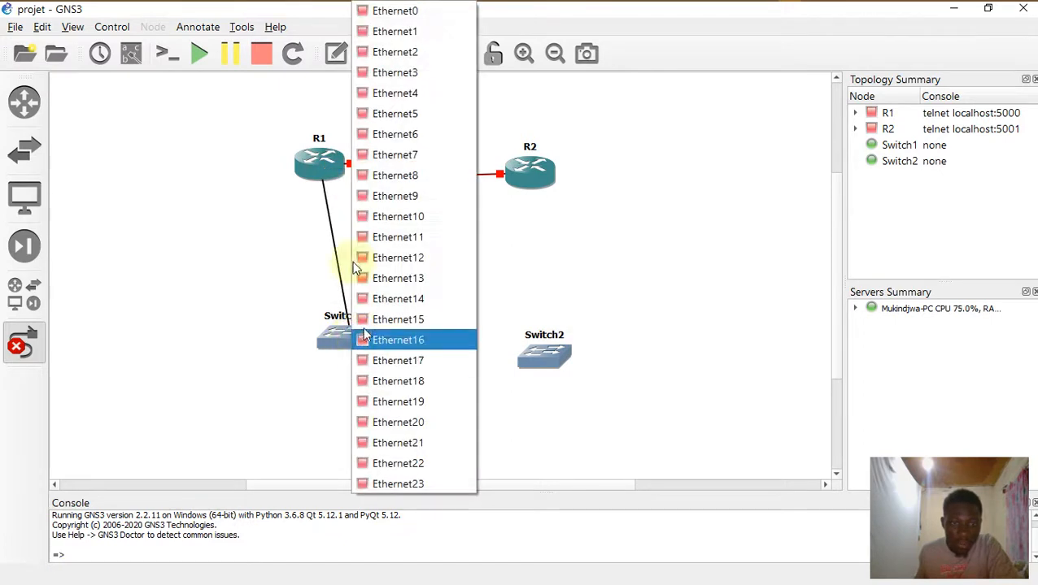
pyautogui.click(389, 10)
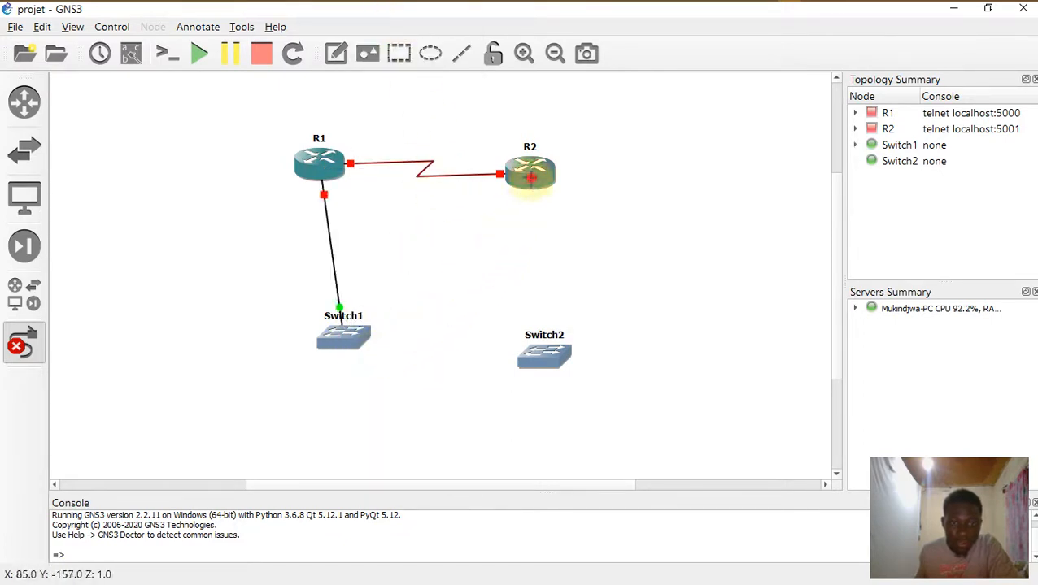
# Link a FastEthernet port on R2 to Ethernet0 on Switch2 and stop adding links.
pyautogui.click(529, 175)
pyautogui.click(561, 195)
pyautogui.click(555, 354)
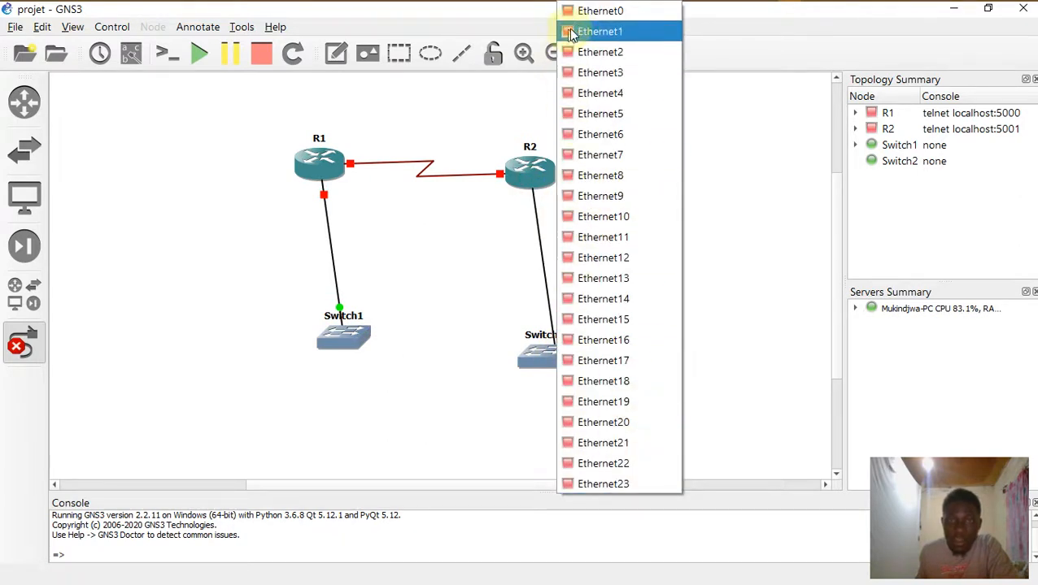
pyautogui.click(601, 11)
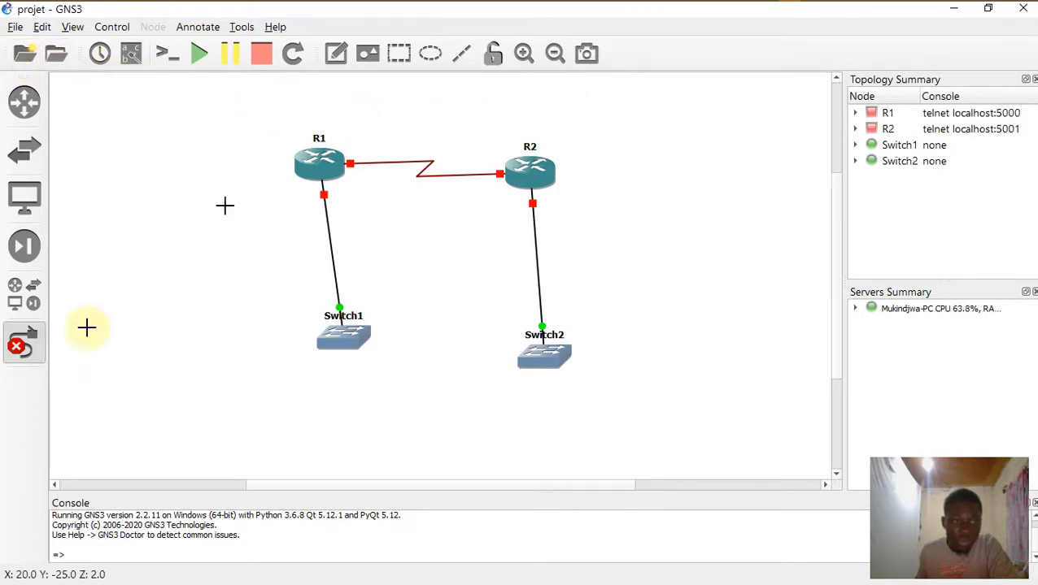
pyautogui.click(24, 344)
# Move Switch1 and Switch2 closer beneath their routers and clear the selection.
pyautogui.moveTo(342, 340); pyautogui.dragTo(308, 325)
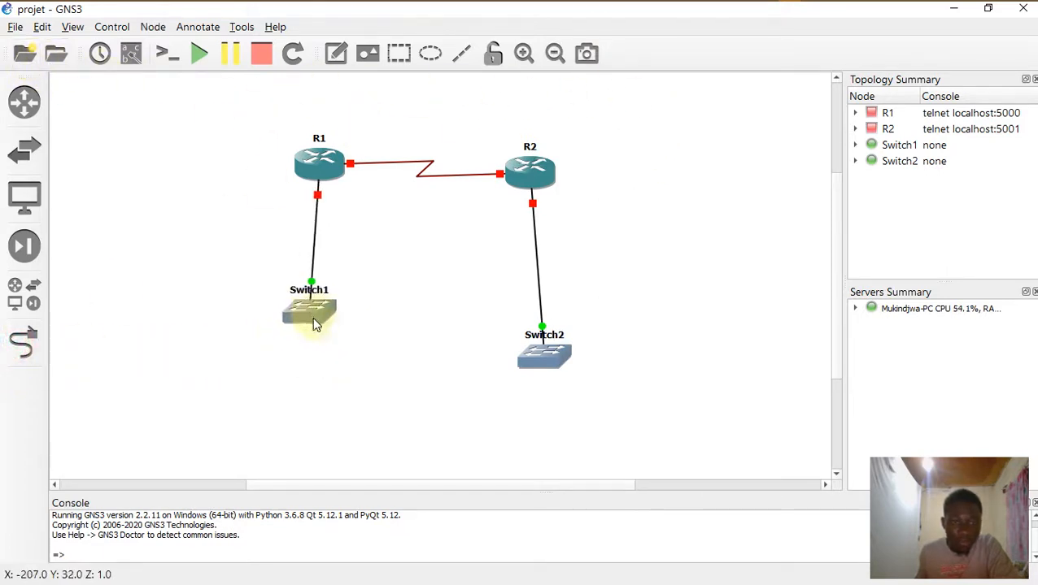
pyautogui.moveTo(542, 358); pyautogui.dragTo(516, 303)
pyautogui.click(494, 399)
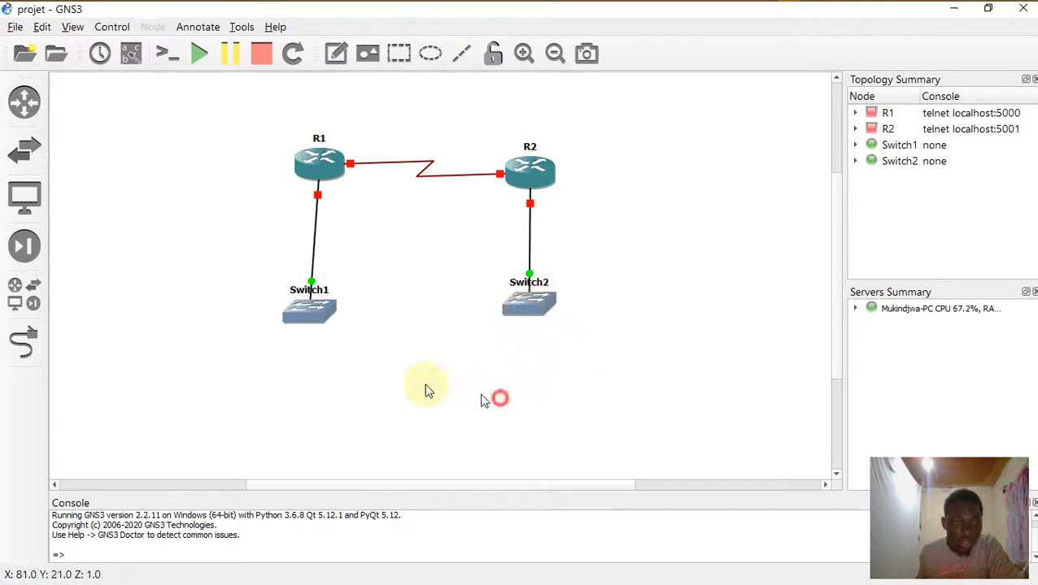
# Look at the Windows 10 x64 and Windows serveur 2012 R2 templates among the end devices and close the list.
pyautogui.click(32, 199)
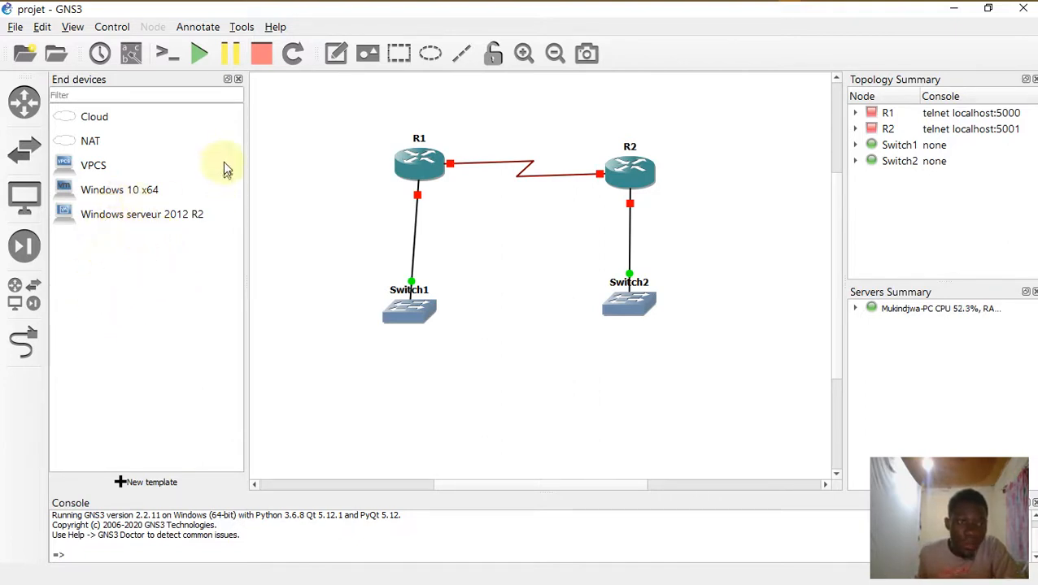
pyautogui.click(106, 195)
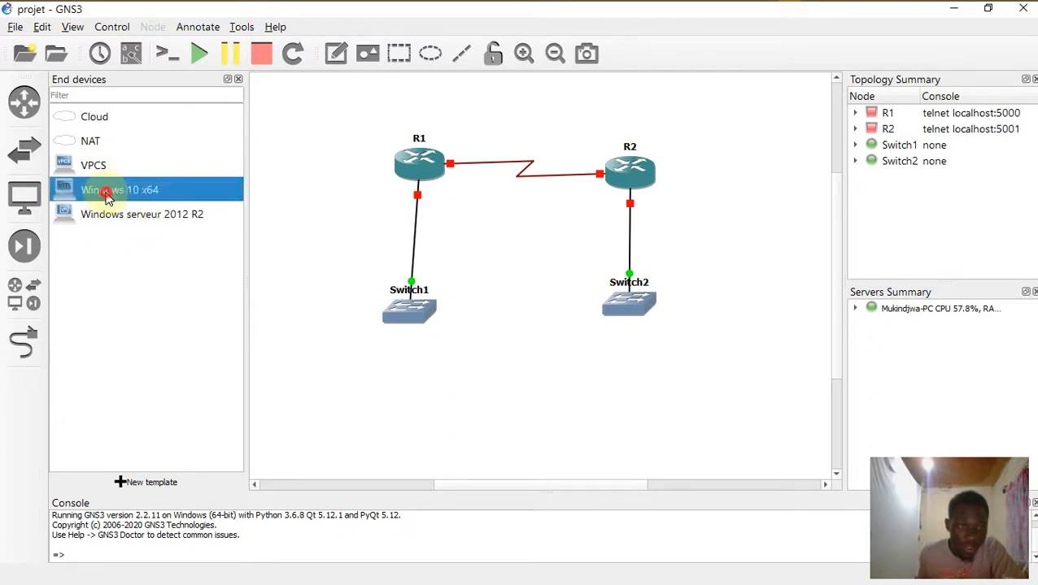
pyautogui.click(136, 221)
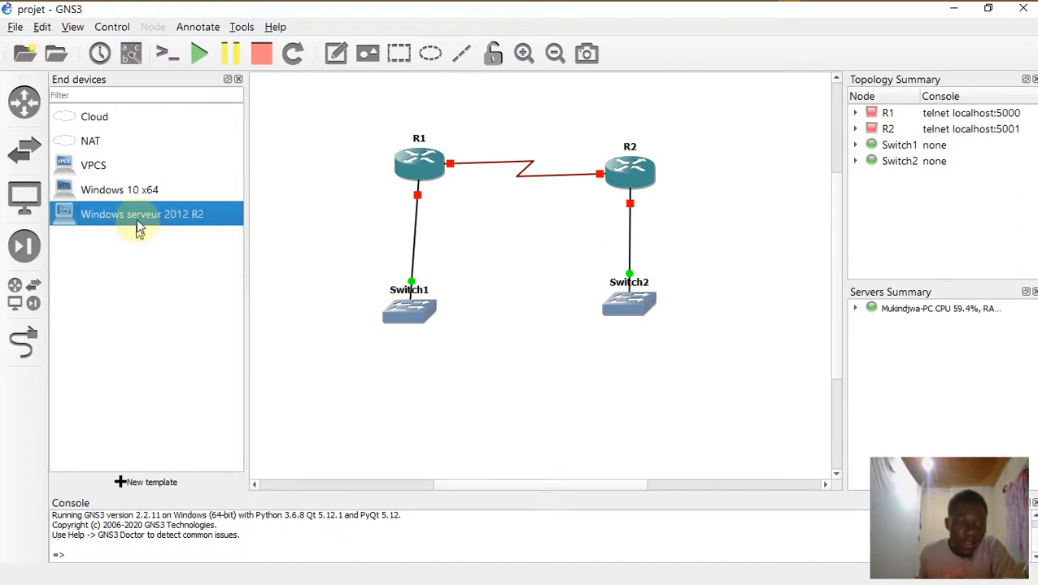
pyautogui.click(238, 79)
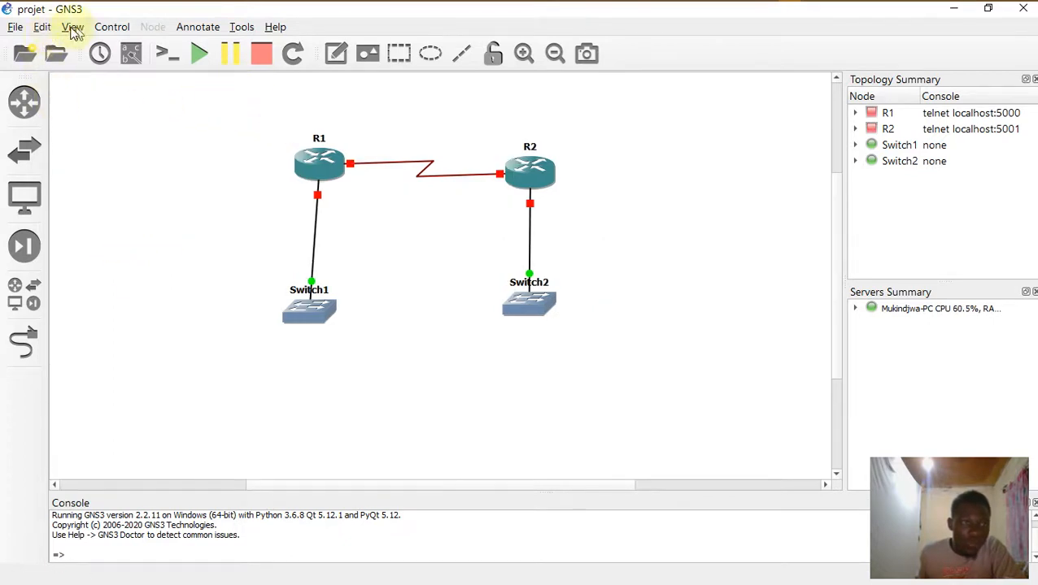
# Open the preferences and look through the VMware, VirtualBox and QEMU settings.
pyautogui.click(41, 26)
pyautogui.click(85, 109)
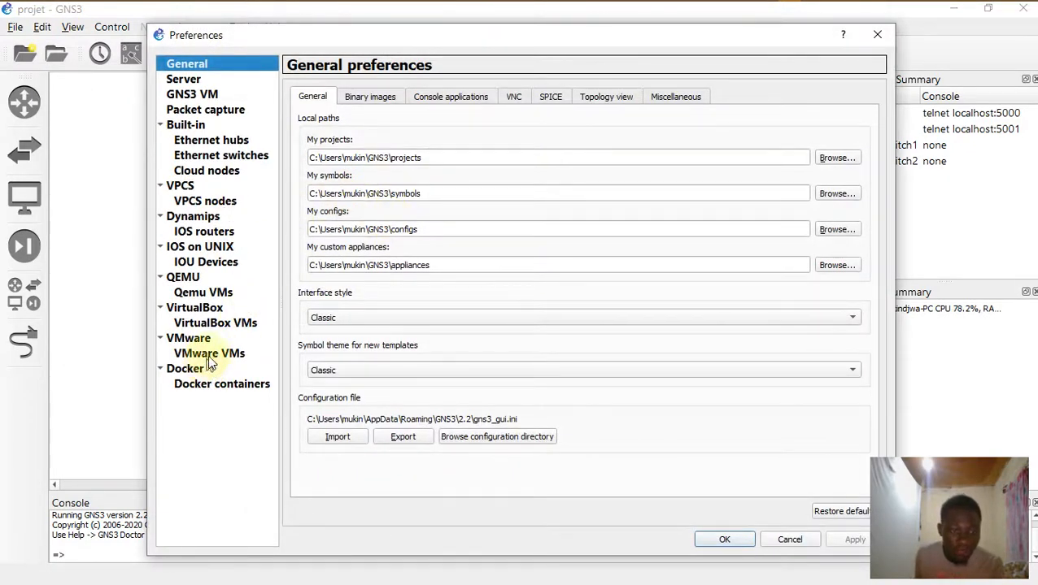
pyautogui.click(186, 340)
pyautogui.click(199, 308)
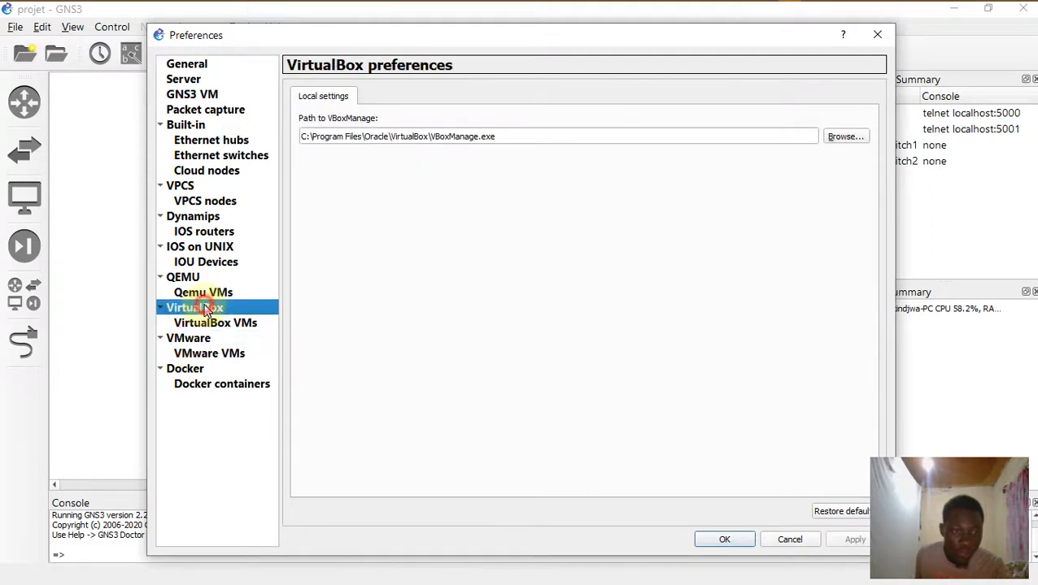
pyautogui.click(203, 278)
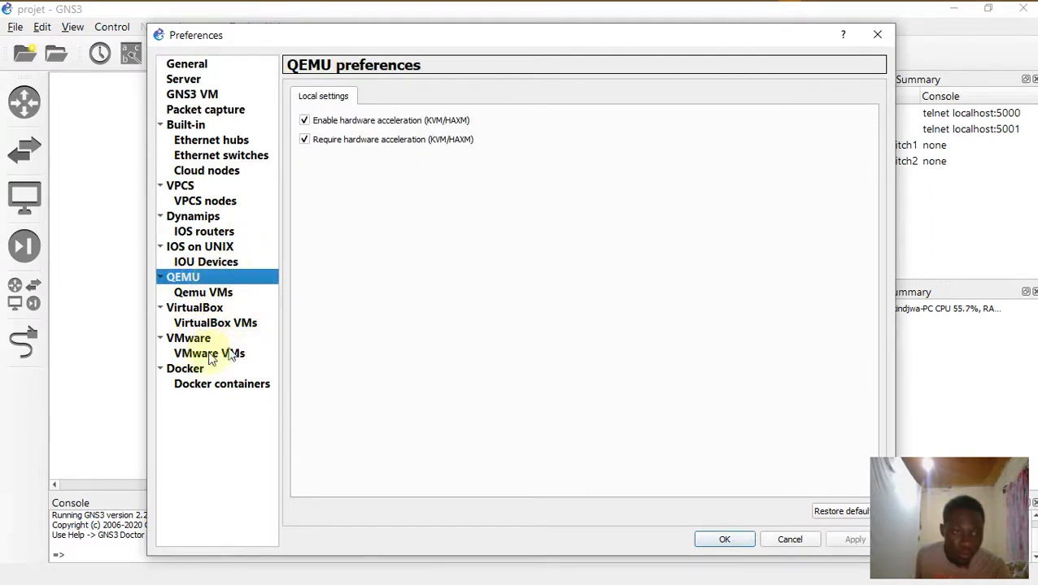
# Create a VirtualBox VM template from the WLAN_AC_Base machine, apply it and close the preferences.
pyautogui.click(215, 324)
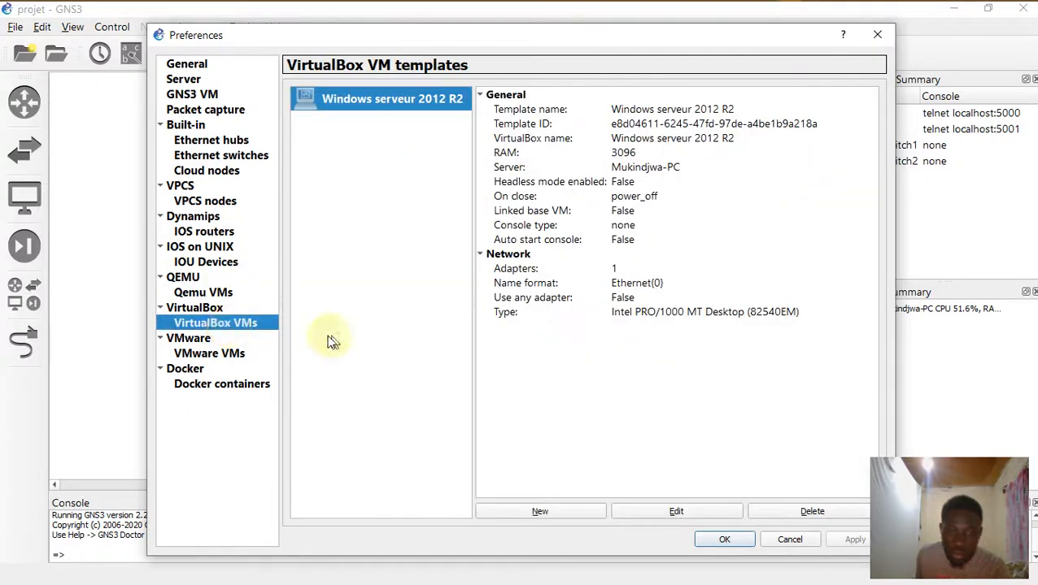
pyautogui.click(567, 518)
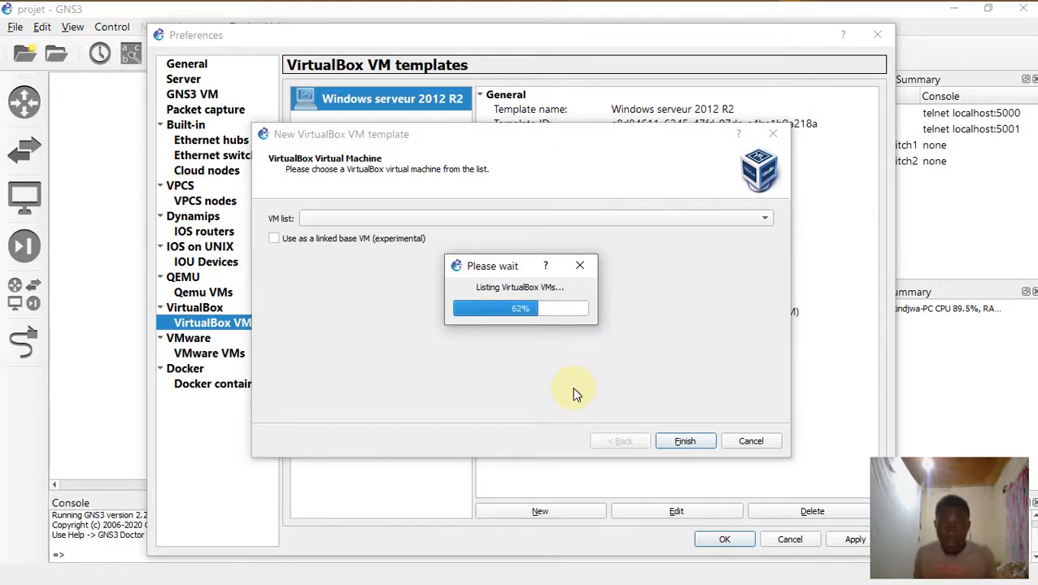
pyautogui.click(762, 219)
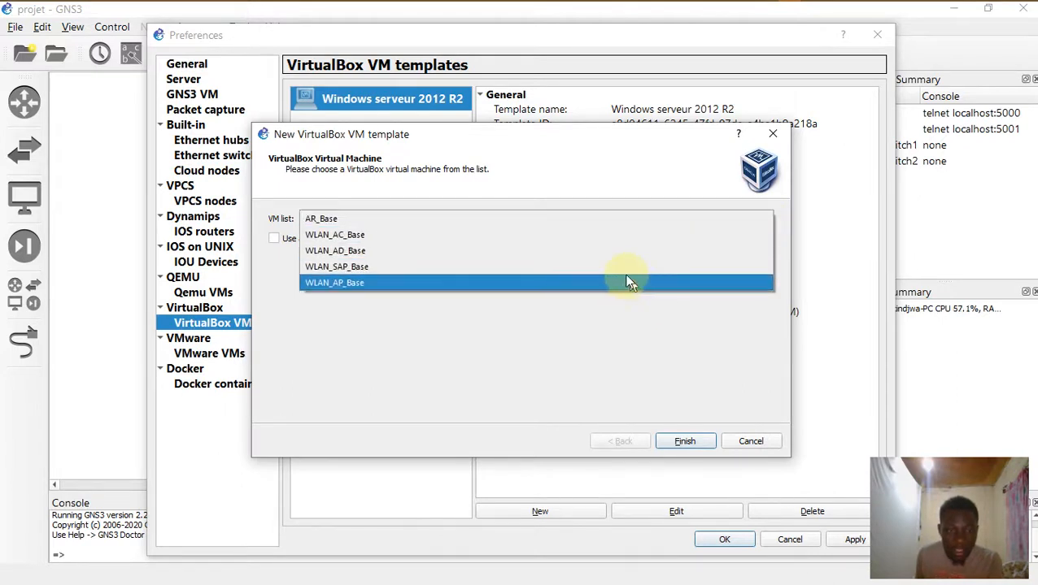
pyautogui.click(591, 234)
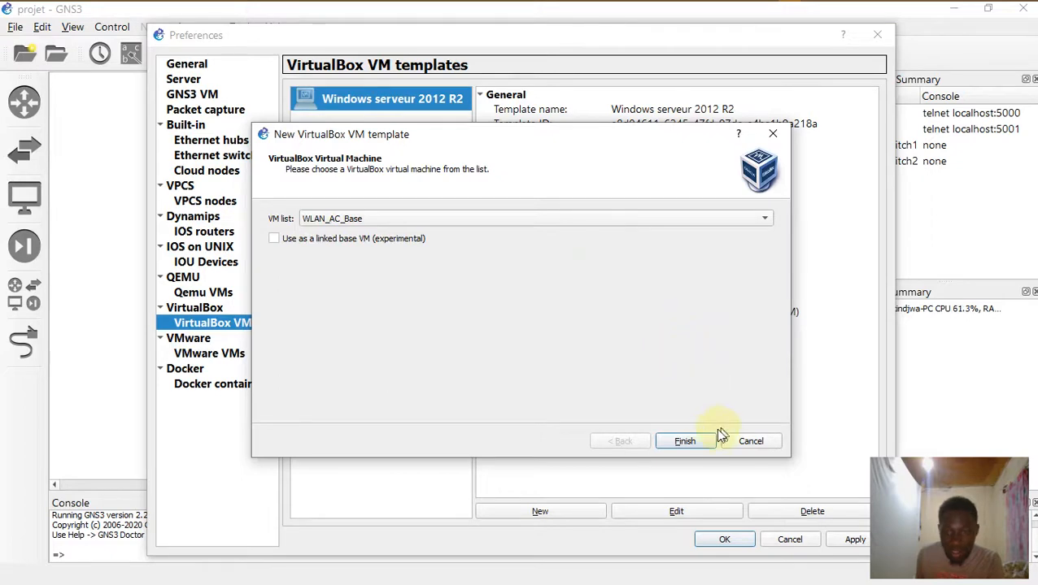
pyautogui.click(687, 443)
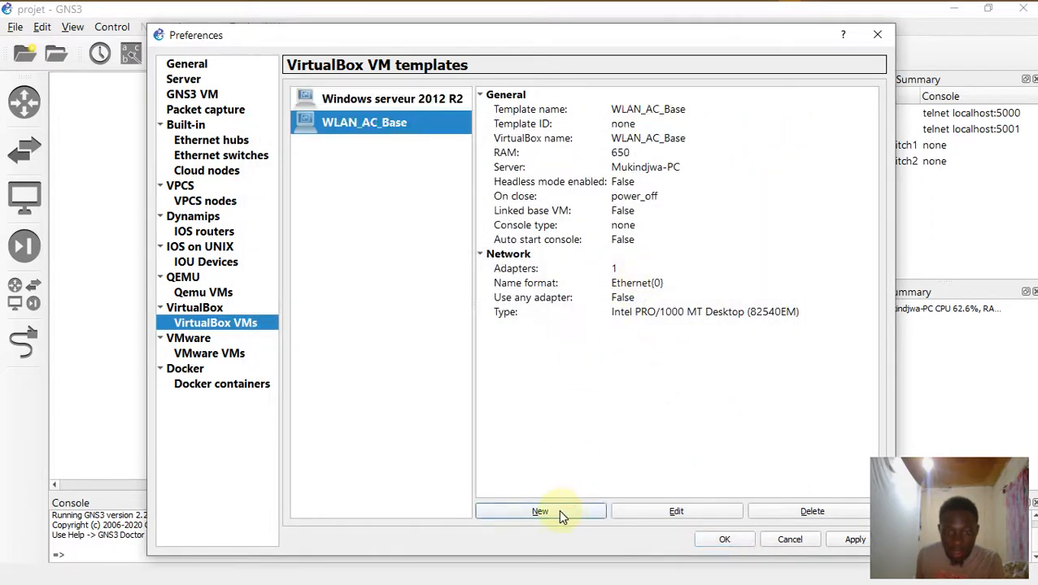
pyautogui.click(856, 543)
pyautogui.click(722, 541)
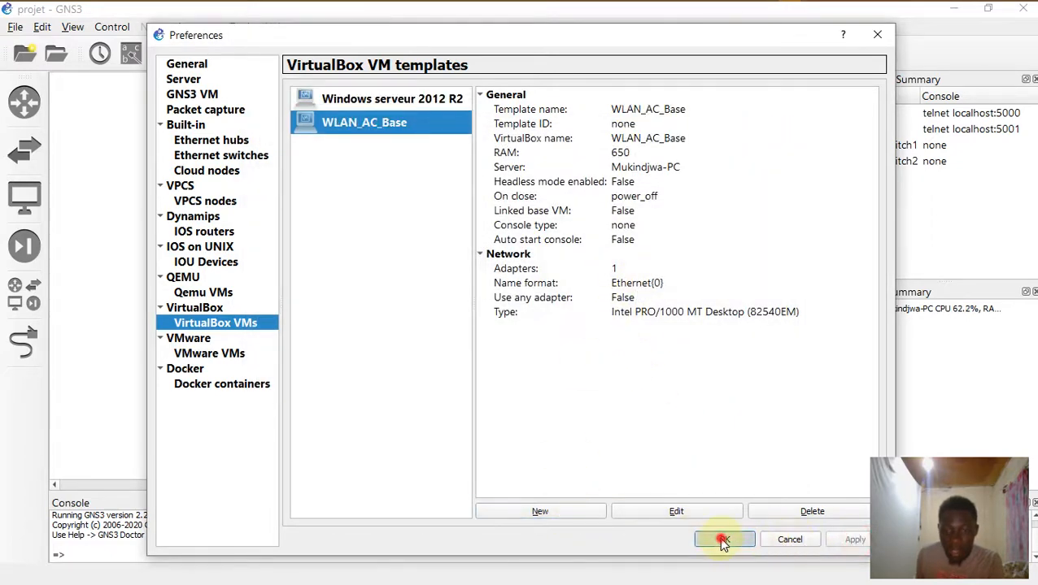
# Place two WLAN_AC_Base end devices in the workspace below Switch1.
pyautogui.click(29, 206)
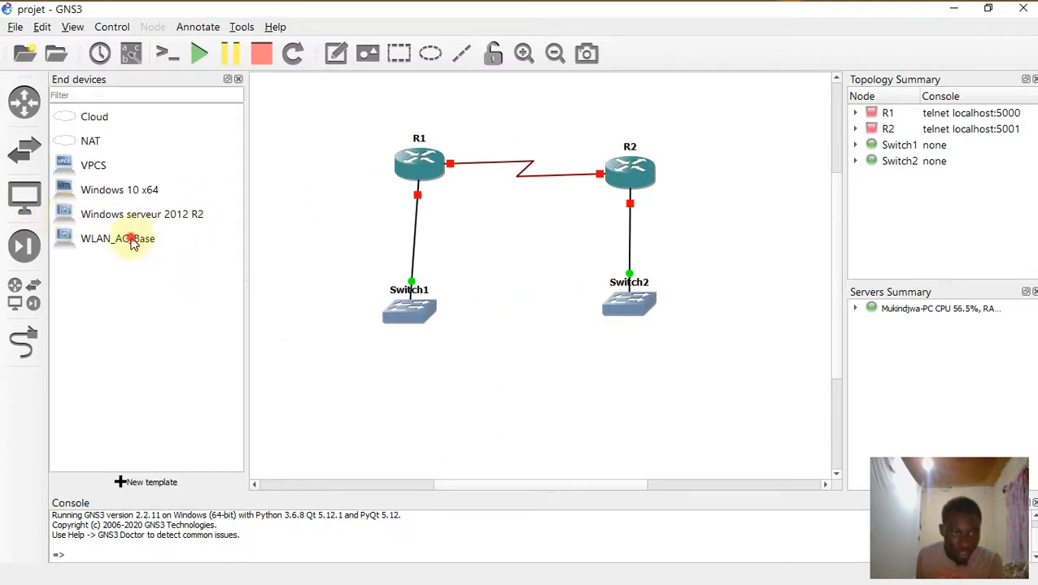
pyautogui.click(139, 242)
pyautogui.moveTo(142, 244); pyautogui.dragTo(323, 418)
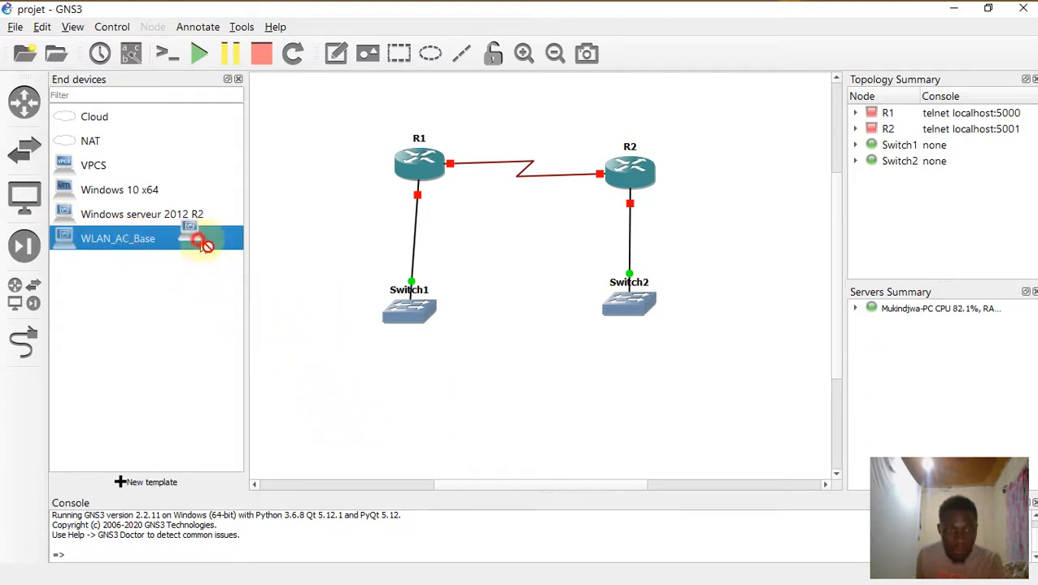
pyautogui.moveTo(203, 244); pyautogui.dragTo(366, 409)
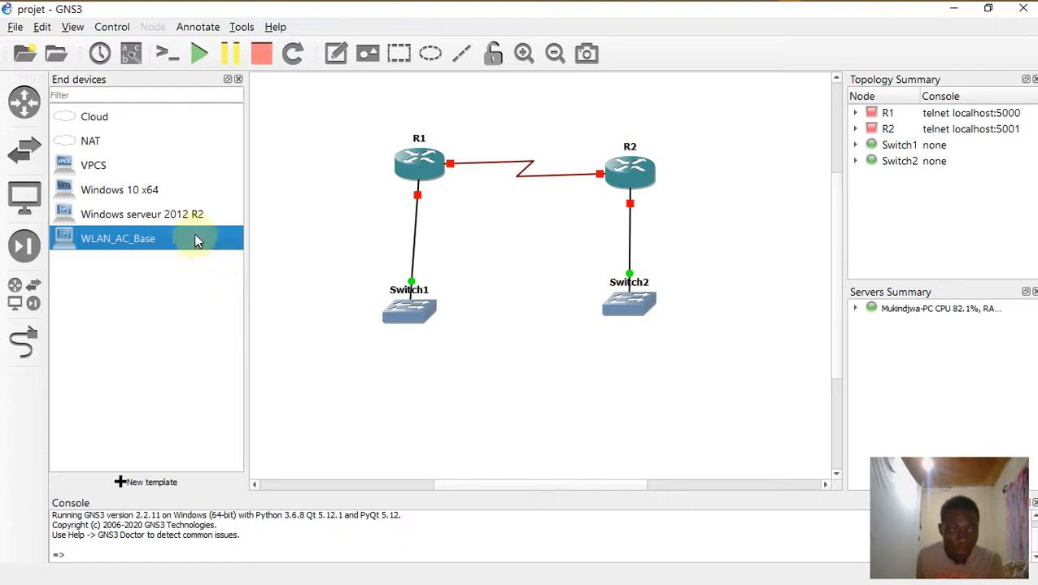
pyautogui.moveTo(200, 238); pyautogui.dragTo(306, 395)
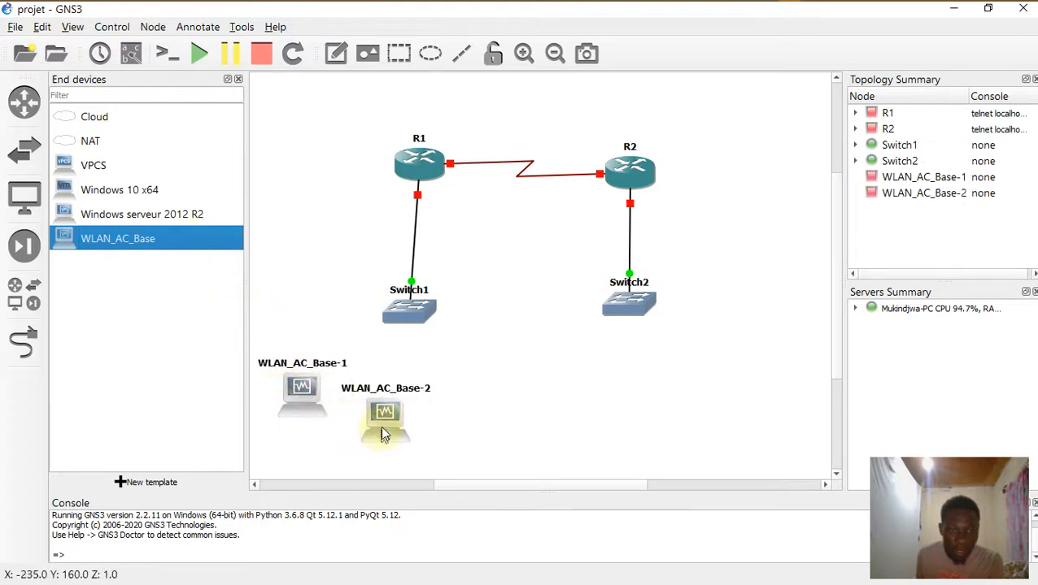
# Delete both WLAN_AC_Base end devices from the workspace and close the end devices list.
pyautogui.moveTo(385, 412); pyautogui.dragTo(398, 395)
pyautogui.click(461, 429)
pyautogui.moveTo(263, 339); pyautogui.dragTo(450, 462)
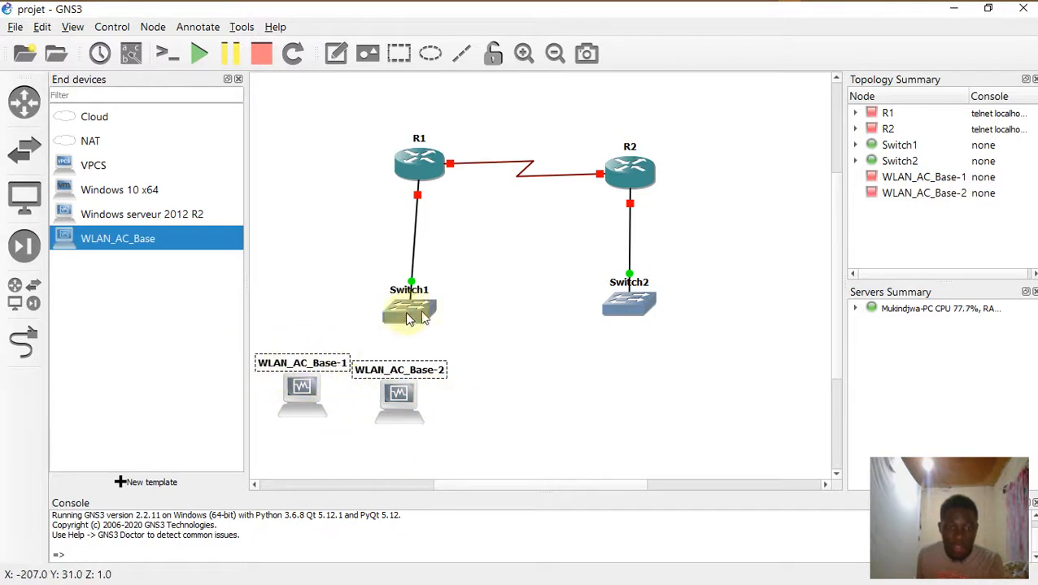
pyautogui.rightClick(394, 398)
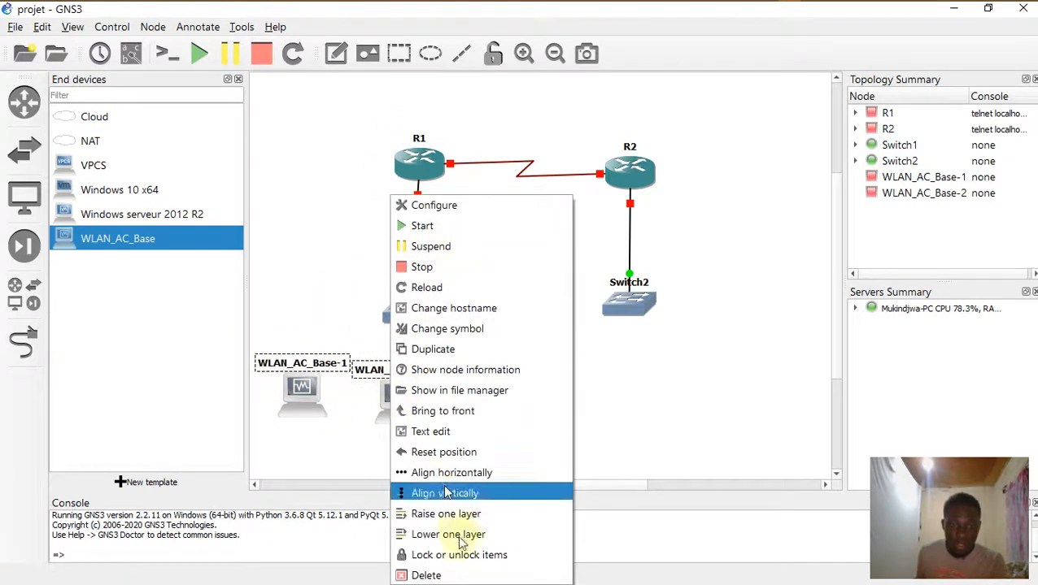
pyautogui.click(451, 574)
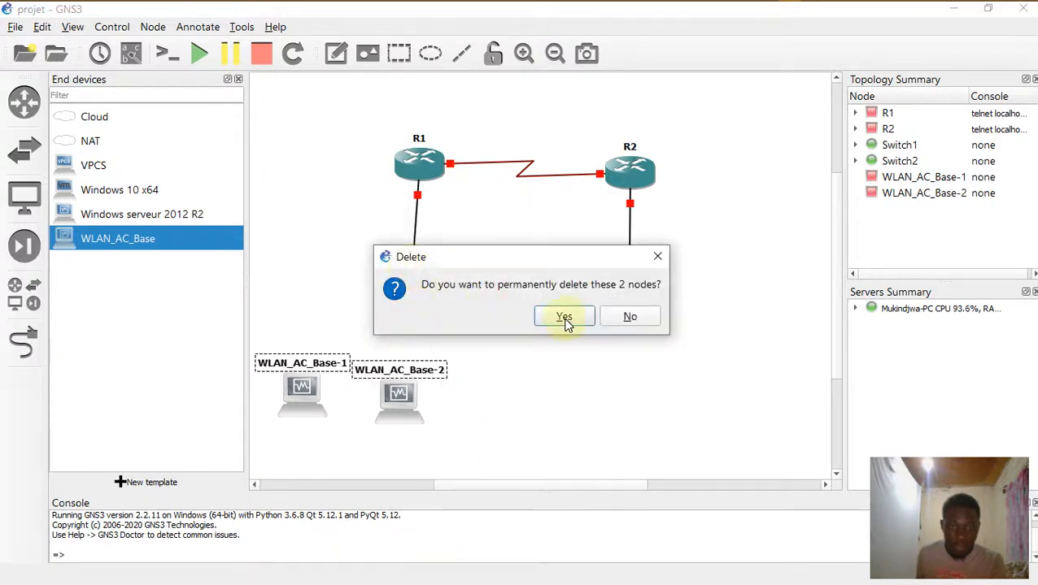
pyautogui.click(564, 319)
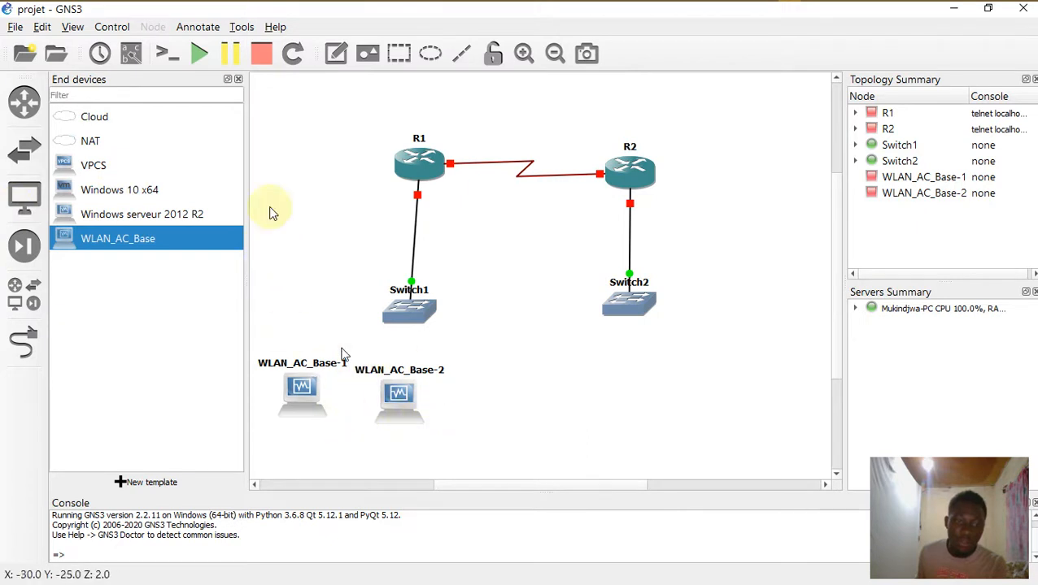
pyautogui.click(238, 79)
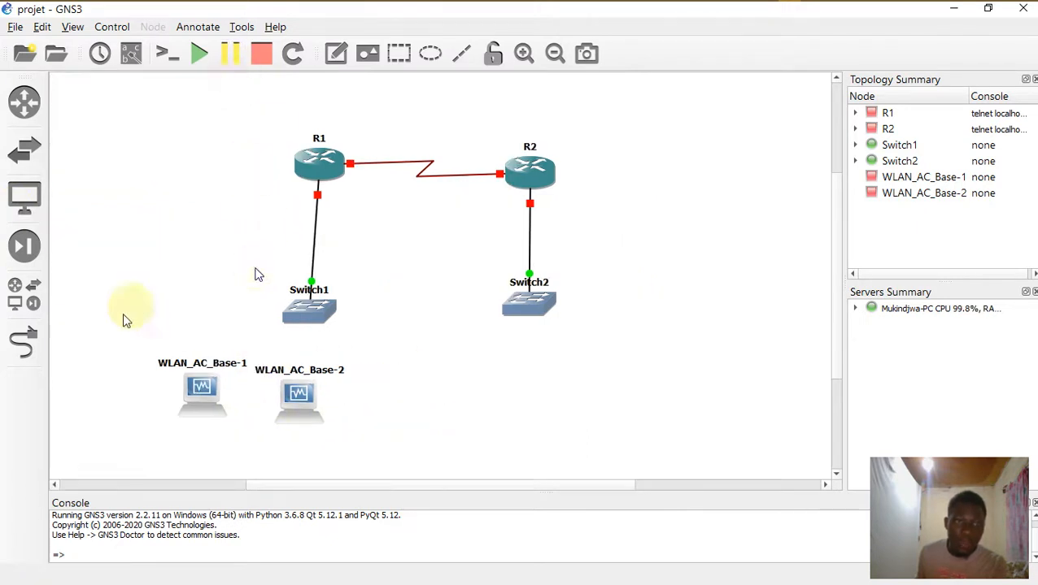
pyautogui.moveTo(160, 329); pyautogui.dragTo(399, 463)
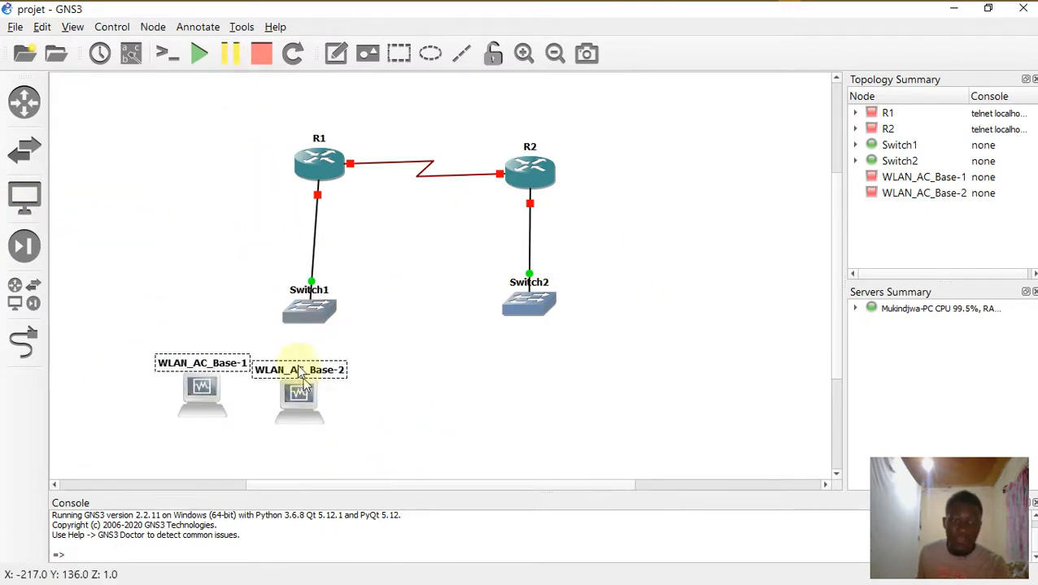
pyautogui.press('Delete')
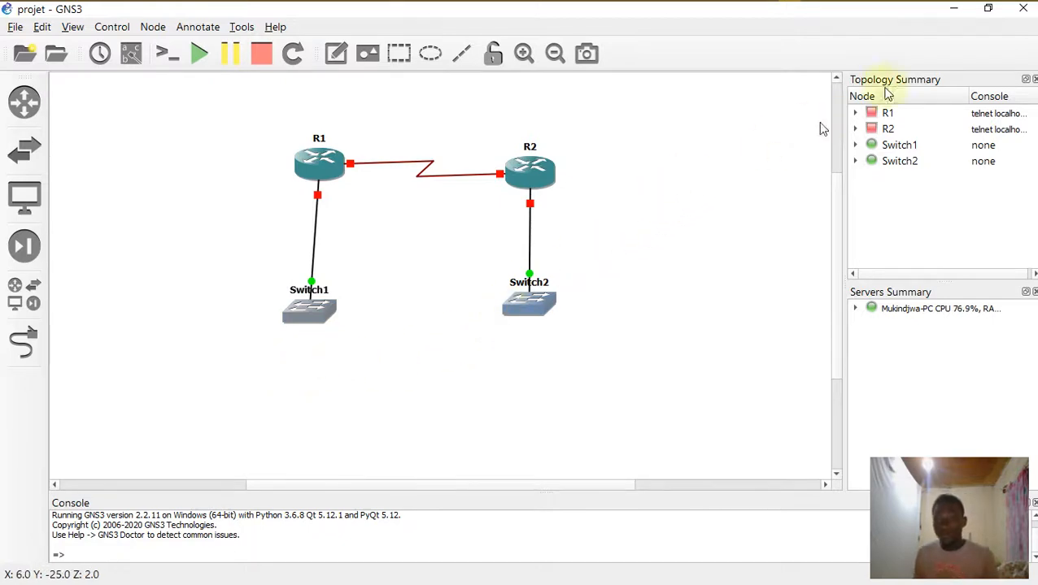
# Minimise the GNS3 window and refresh the Windows desktop.
pyautogui.click(956, 11)
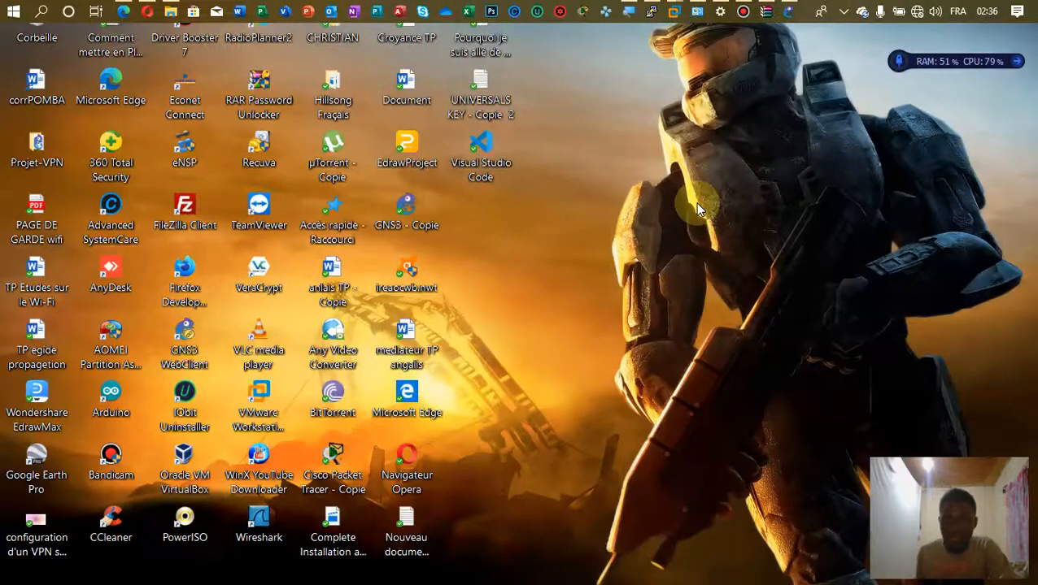
pyautogui.rightClick(694, 203)
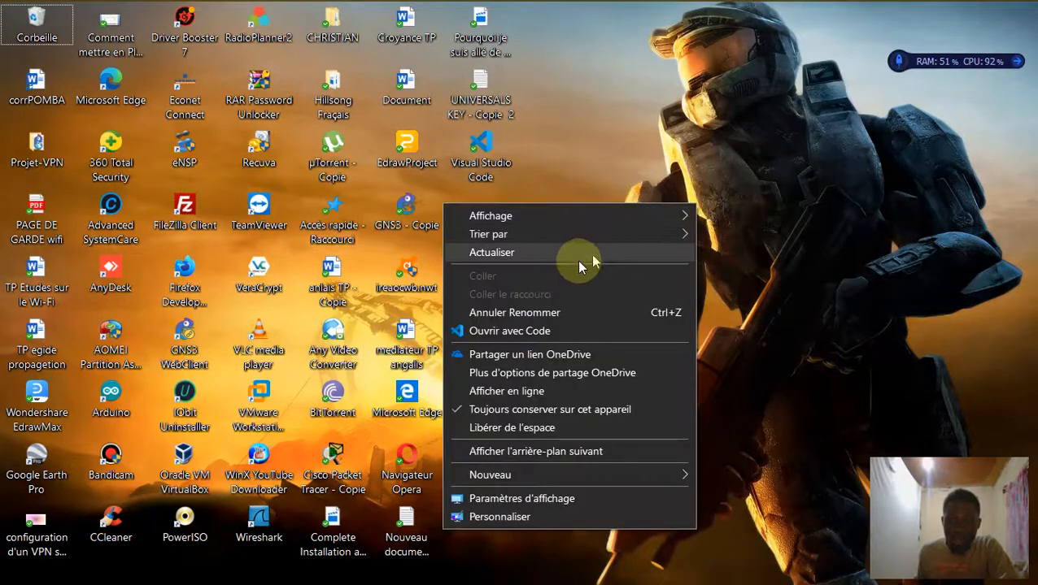
pyautogui.click(591, 252)
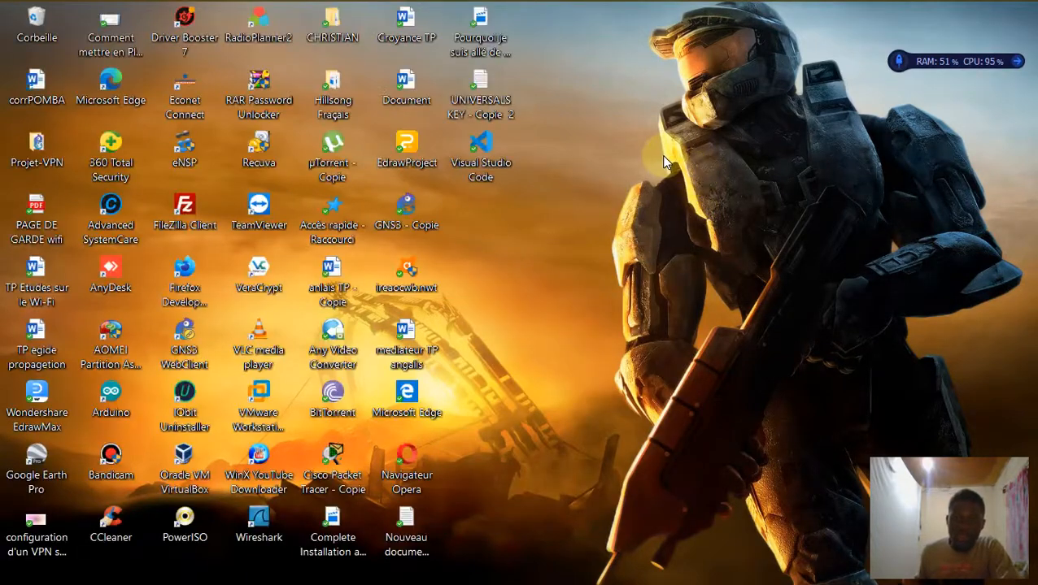